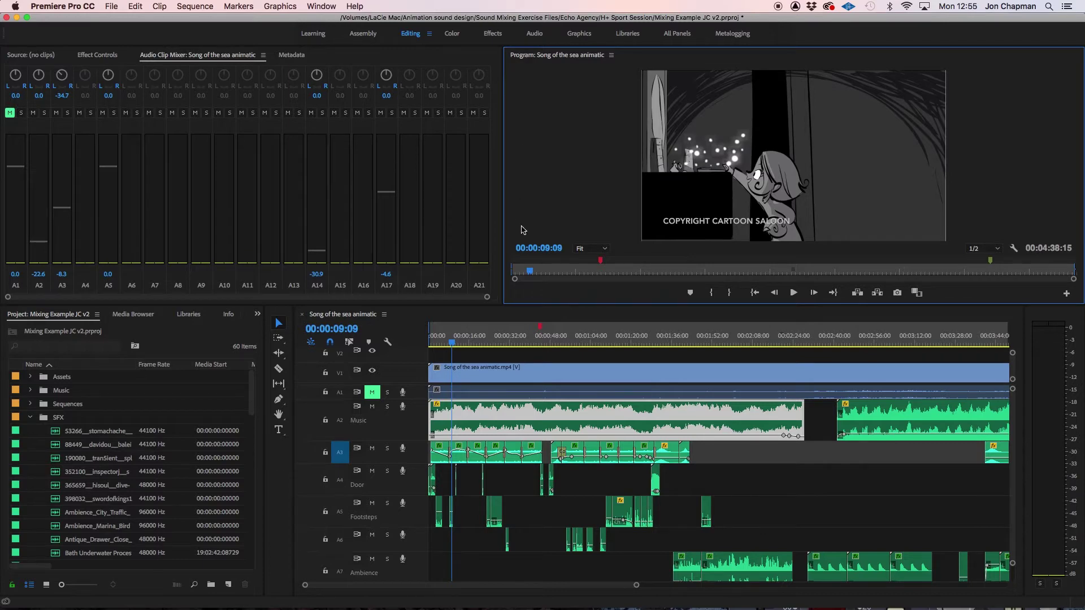
# Scroll down through audio tracks A1–A21 and the Submix, then back to the top.
pyautogui.scroll(-10, 563, 529)
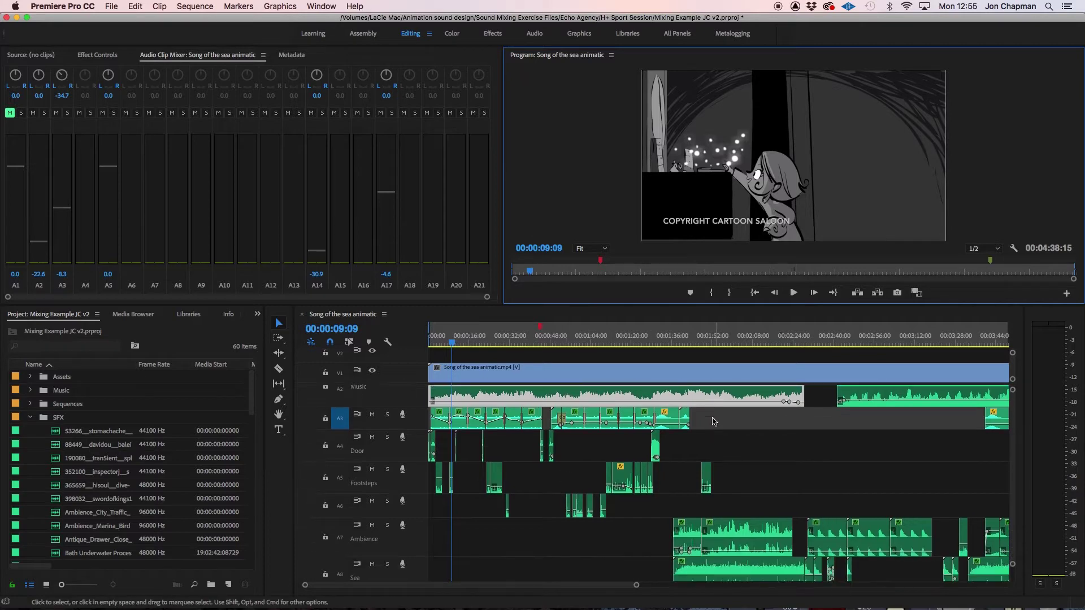
pyautogui.scroll(-10, 711, 424)
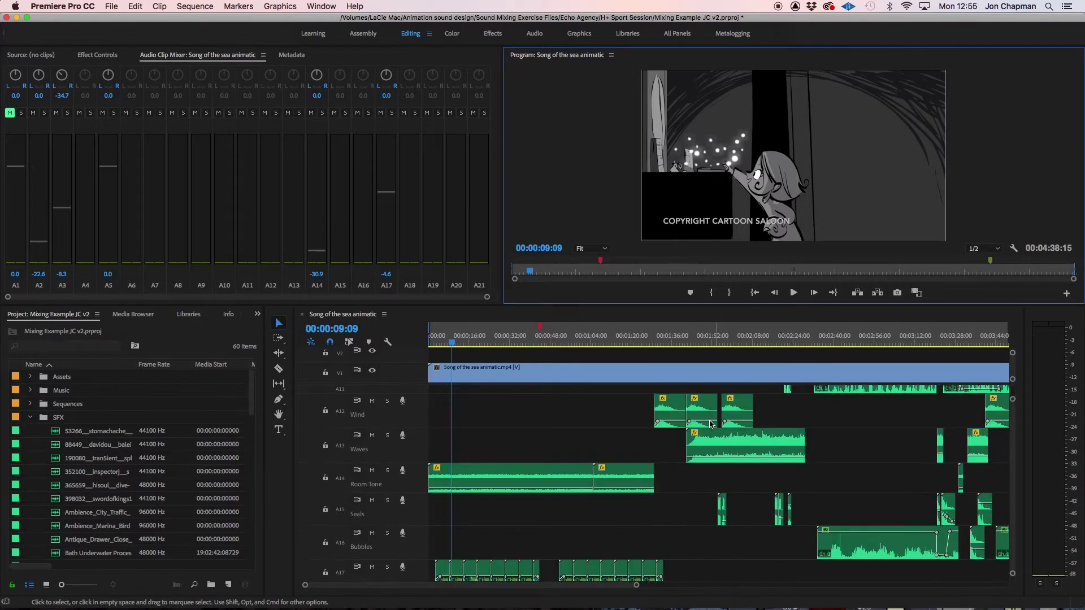
pyautogui.scroll(-6, 710, 425)
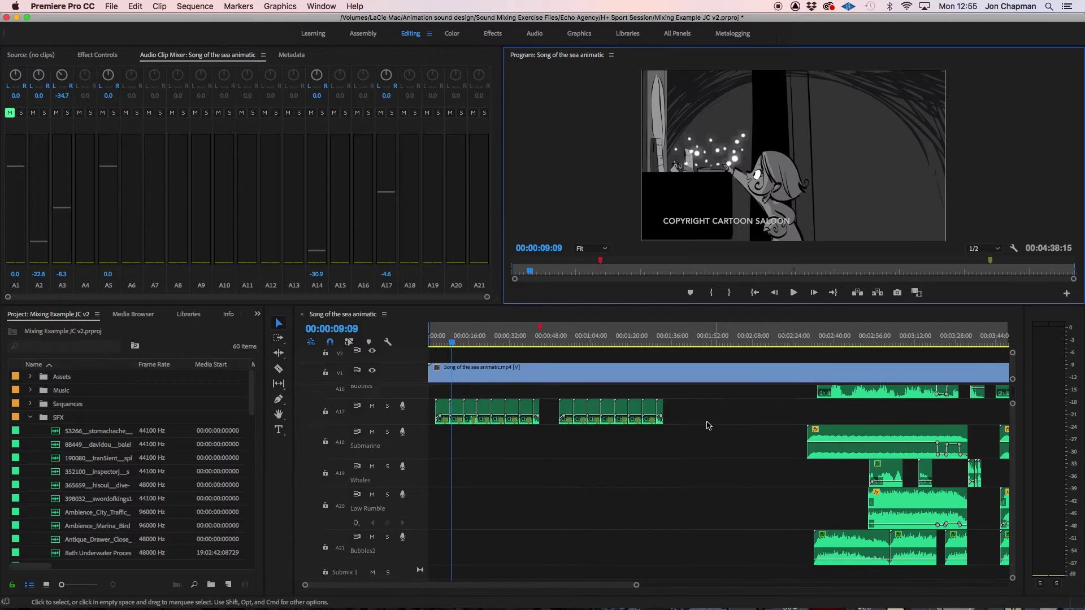
pyautogui.scroll(5, 624, 489)
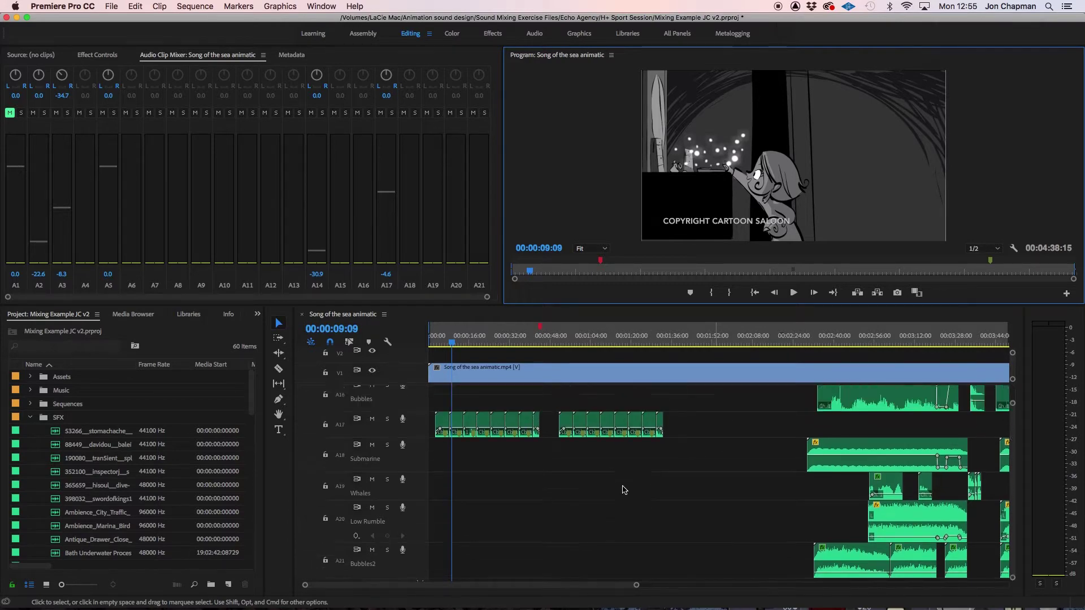
pyautogui.scroll(8, 623, 491)
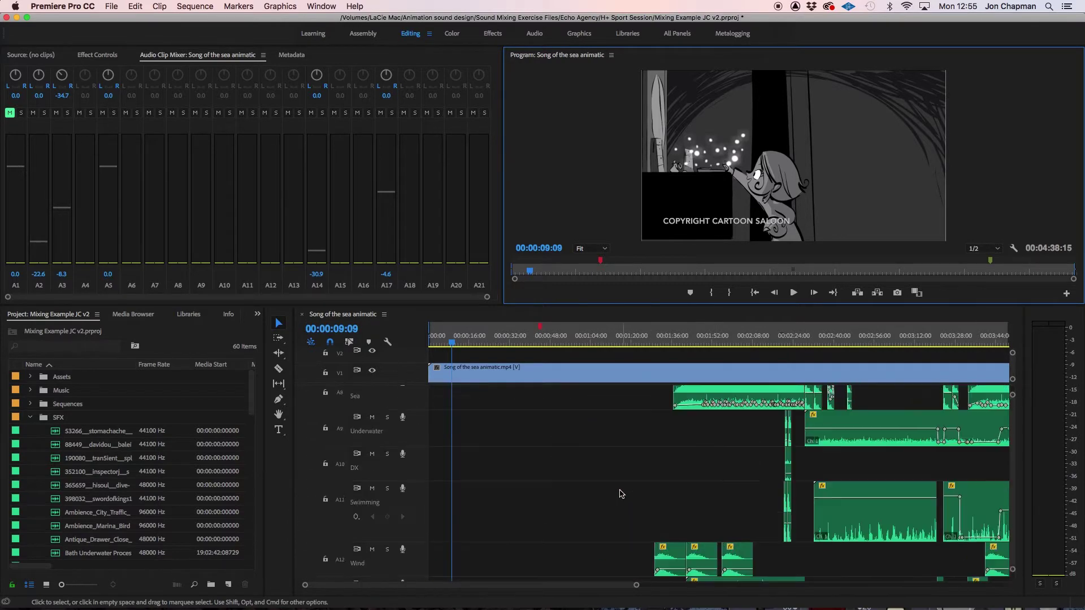
pyautogui.scroll(2, 621, 495)
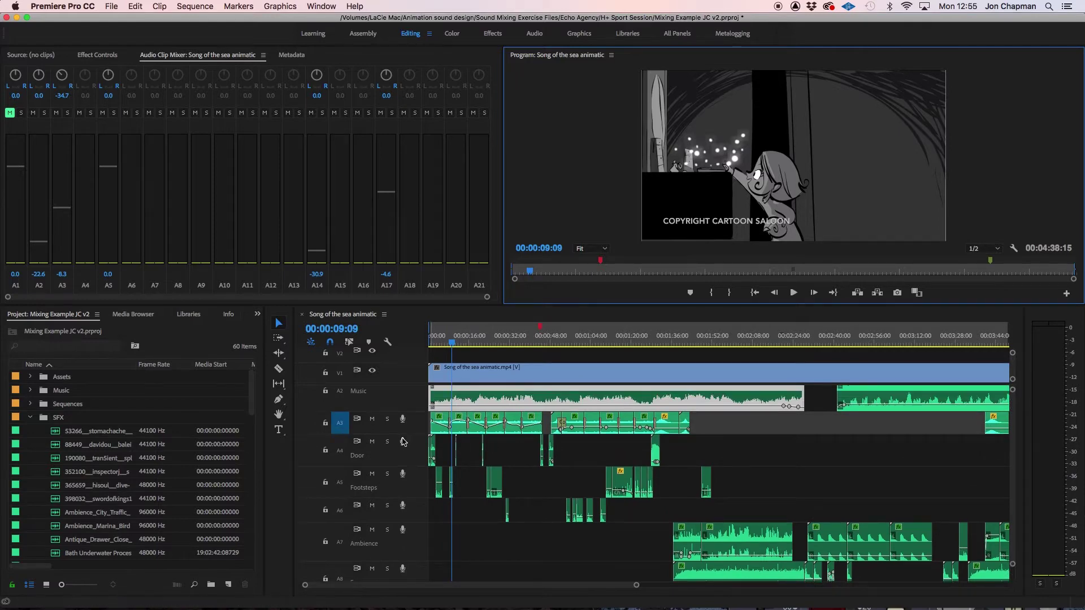
# Make the A3 Rain Stick track taller, zoom in on its keyframes, then zoom out to show A1.
pyautogui.moveTo(407, 435); pyautogui.dragTo(422, 464)
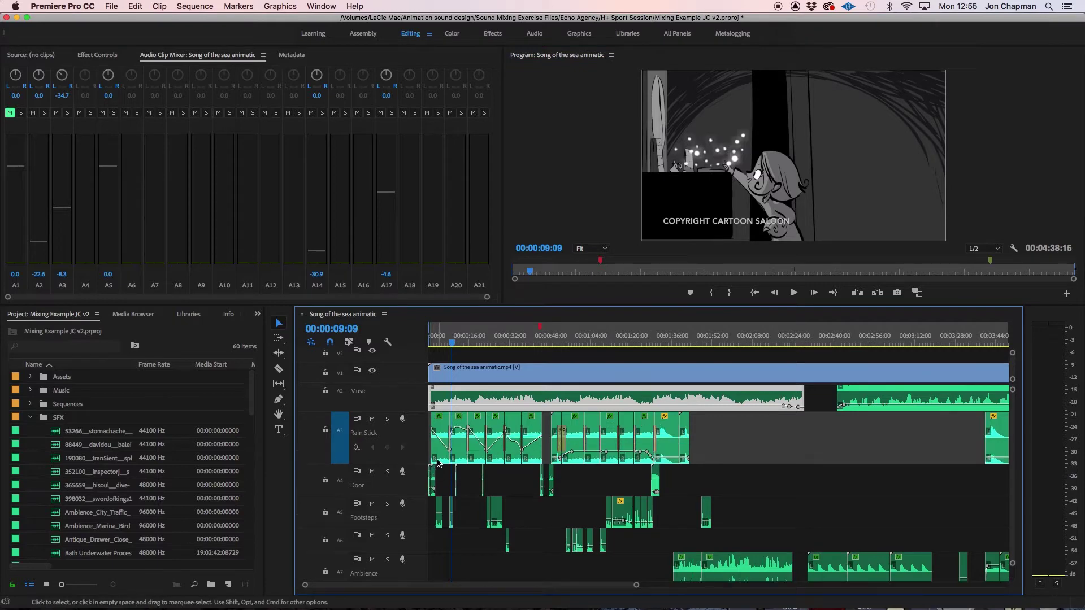
pyautogui.press('=')
pyautogui.press('=')
pyautogui.press('=')
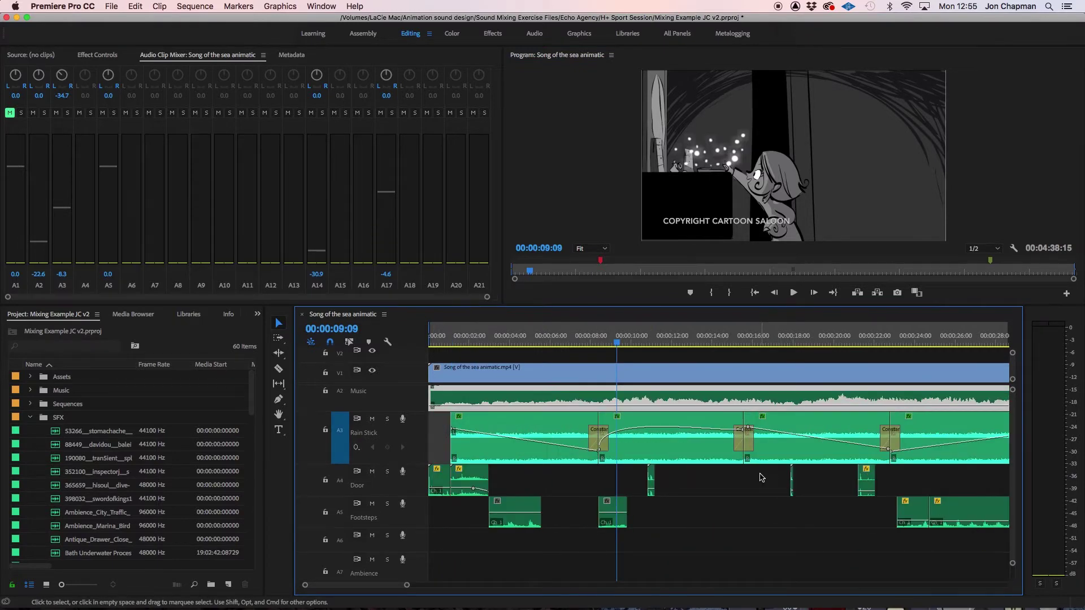
pyautogui.press('-')
pyautogui.press('-')
pyautogui.press('-')
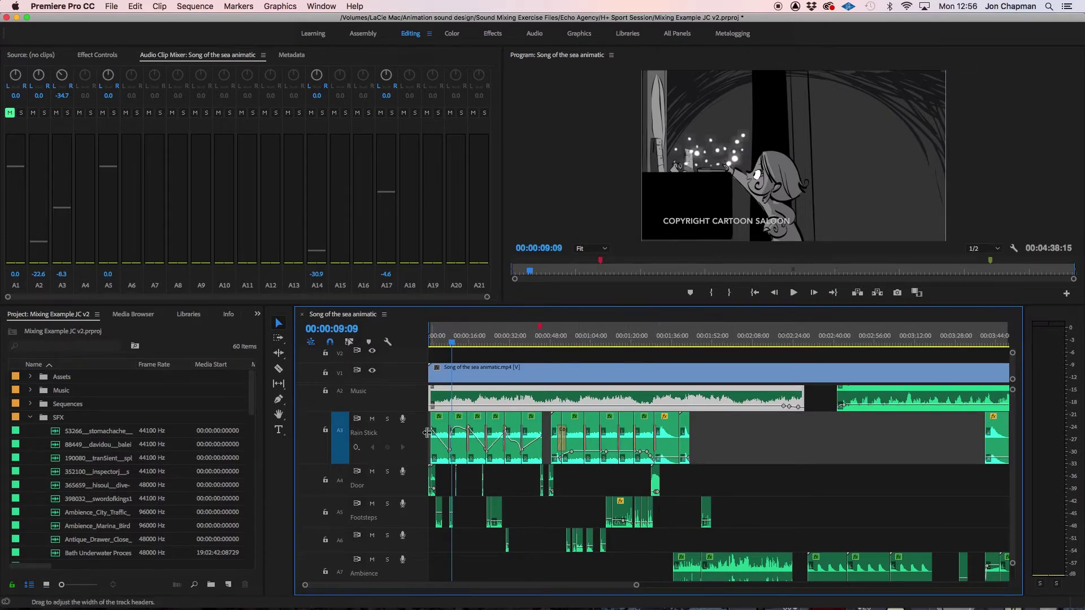
pyautogui.scroll(2, 467, 444)
pyautogui.scroll(1, 467, 444)
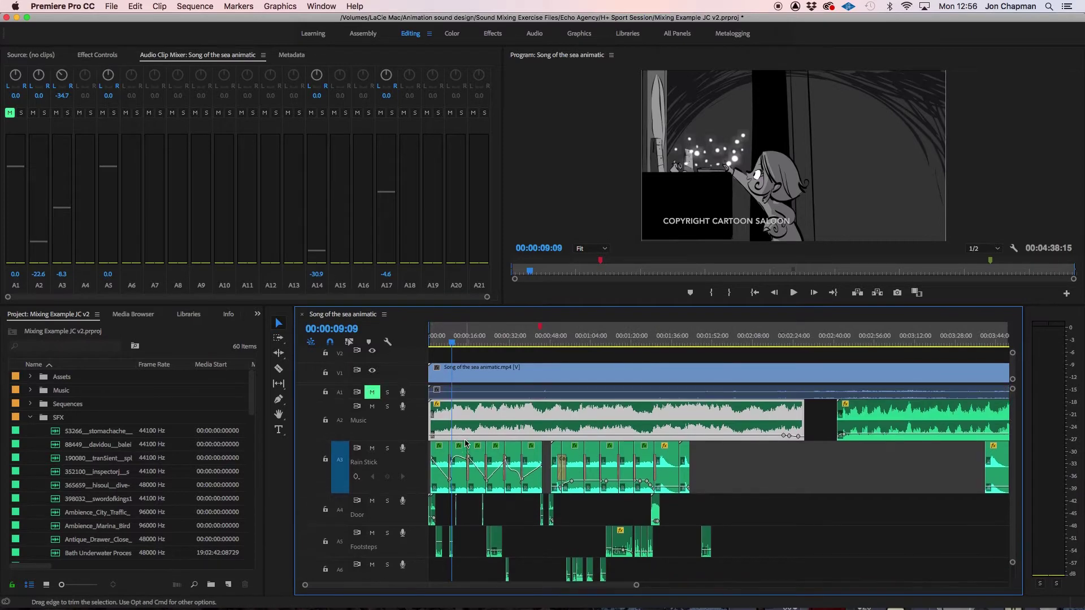
pyautogui.click(31, 419)
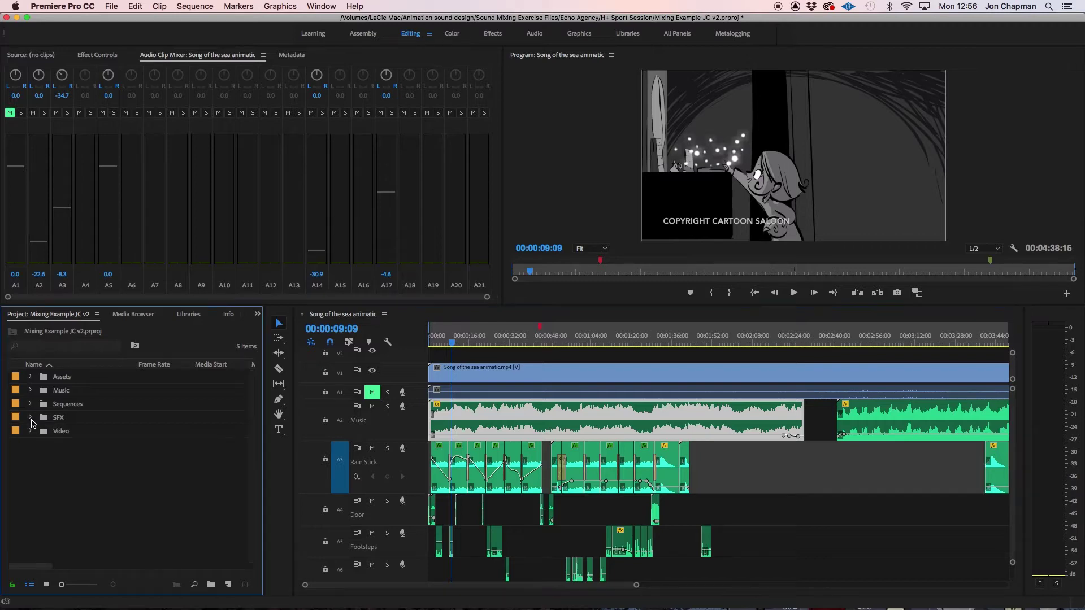
pyautogui.click(30, 390)
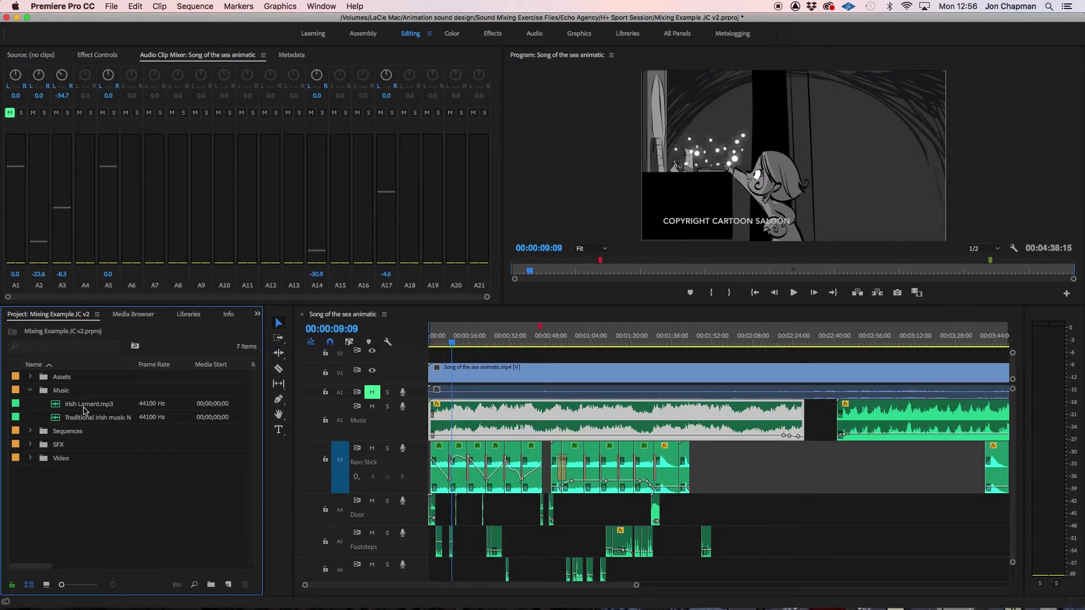
pyautogui.click(30, 391)
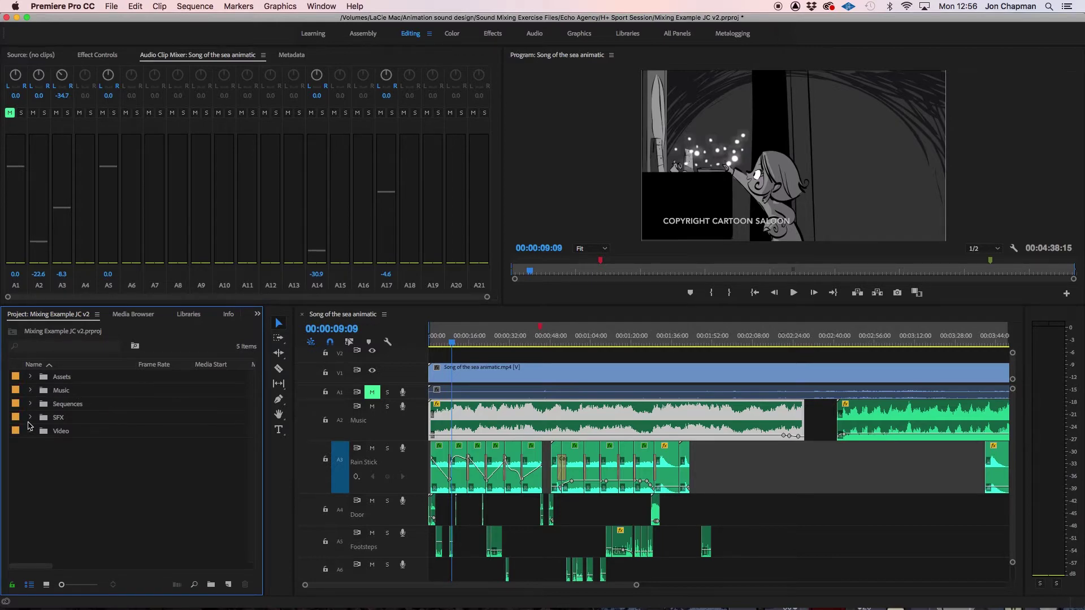
pyautogui.click(30, 419)
pyautogui.scroll(-5, 152, 467)
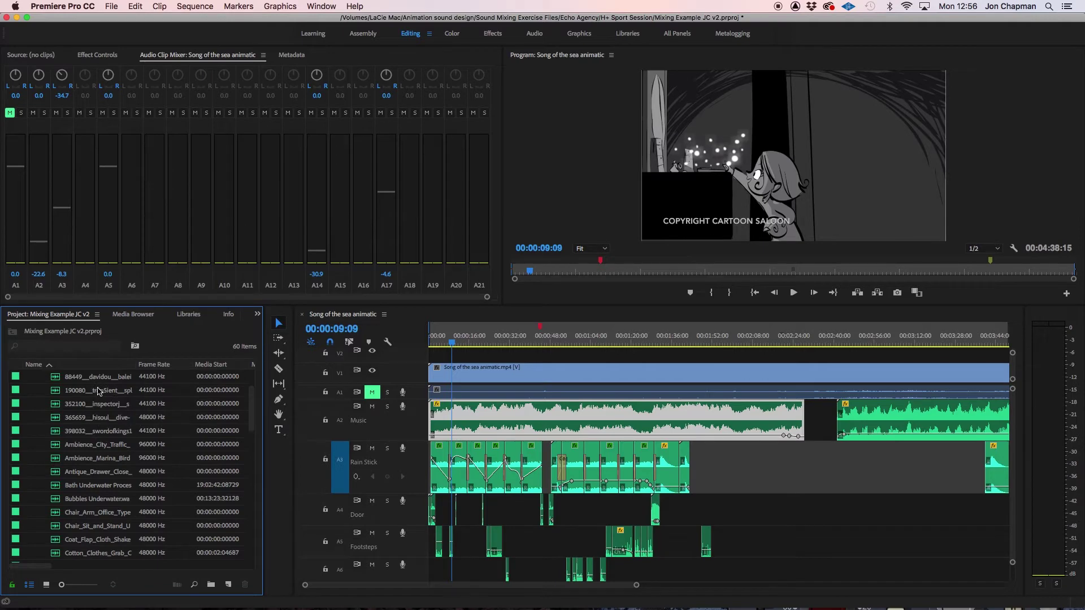
pyautogui.scroll(-1, 96, 417)
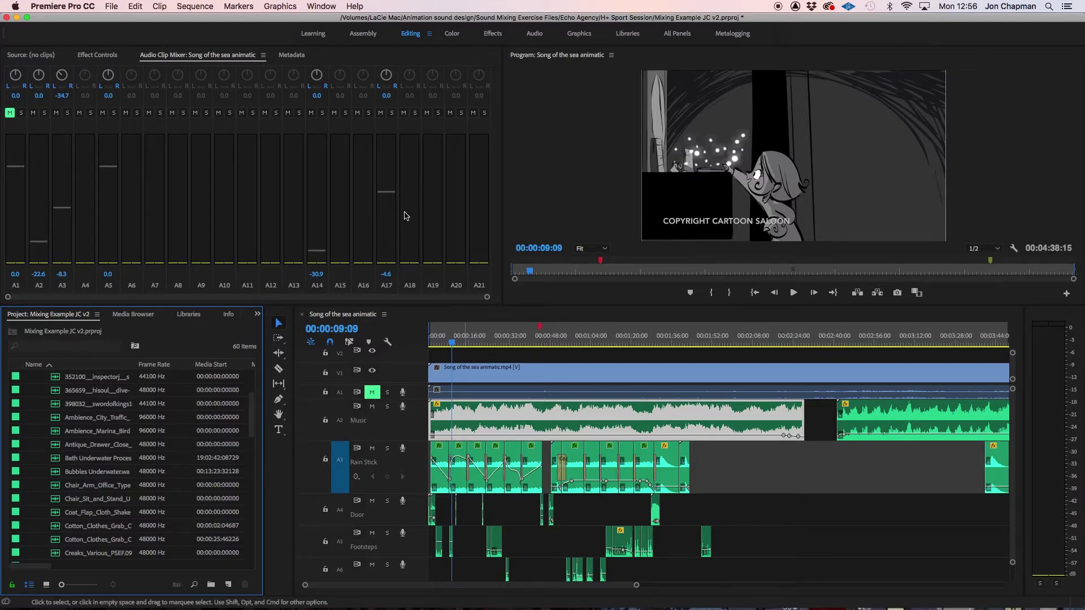
# Start an AAF export of the sequence via File > Export > AAF.
pyautogui.click(111, 6)
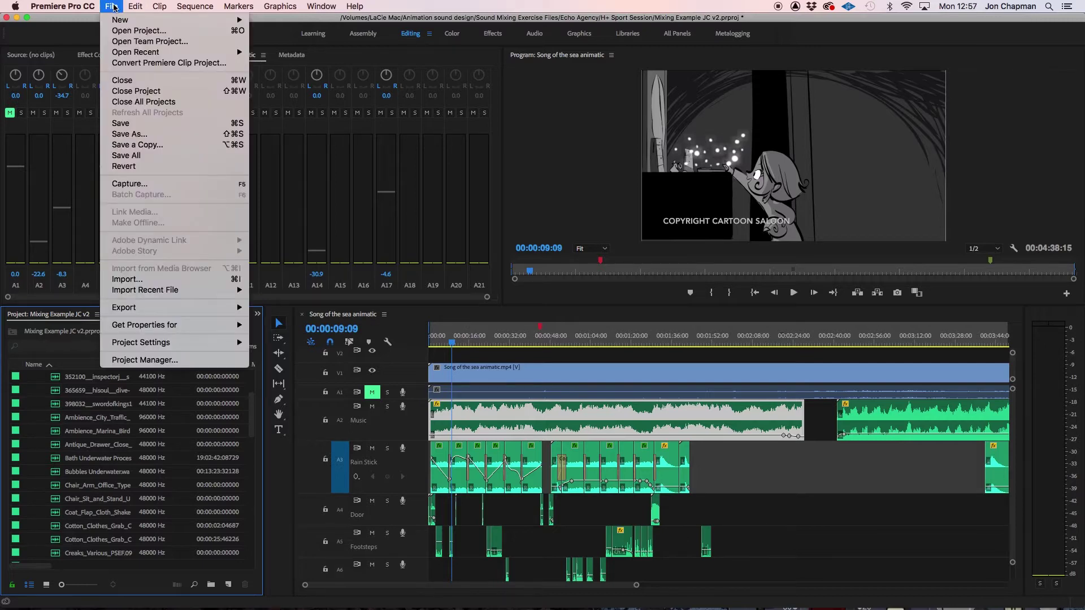
pyautogui.moveTo(246, 307)
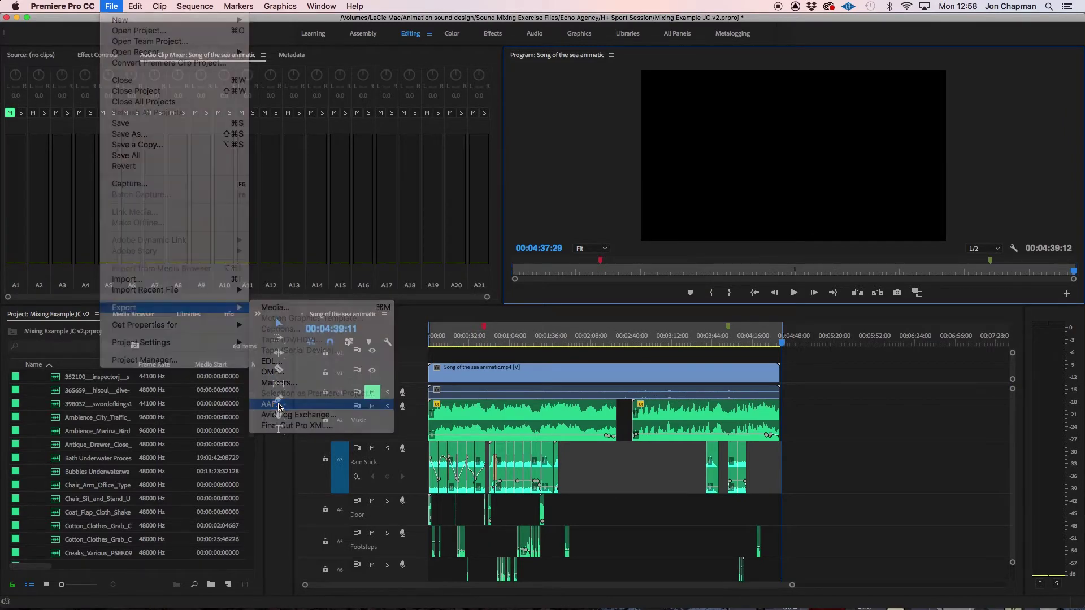
pyautogui.click(271, 404)
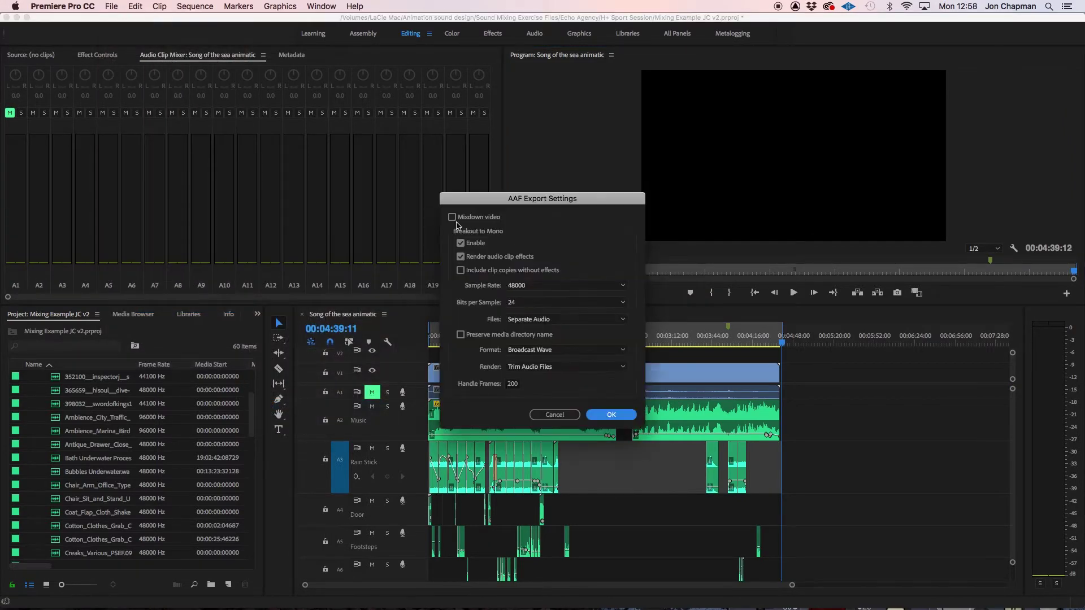
# Leave Mixdown video off and toggle the Breakout to Mono Enable option.
pyautogui.click(452, 217)
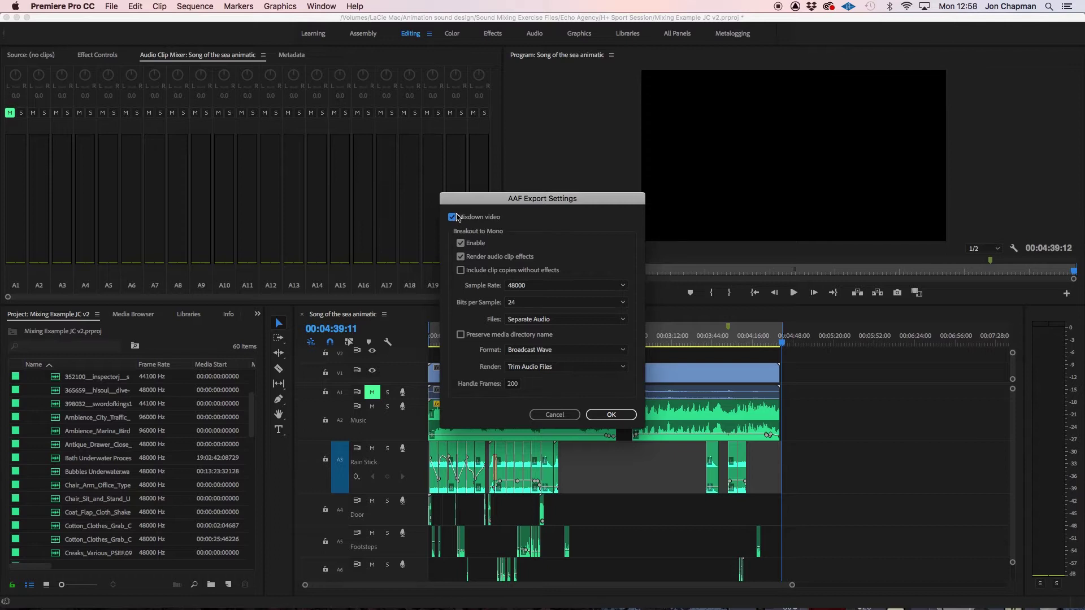
pyautogui.moveTo(504, 200); pyautogui.dragTo(859, 91)
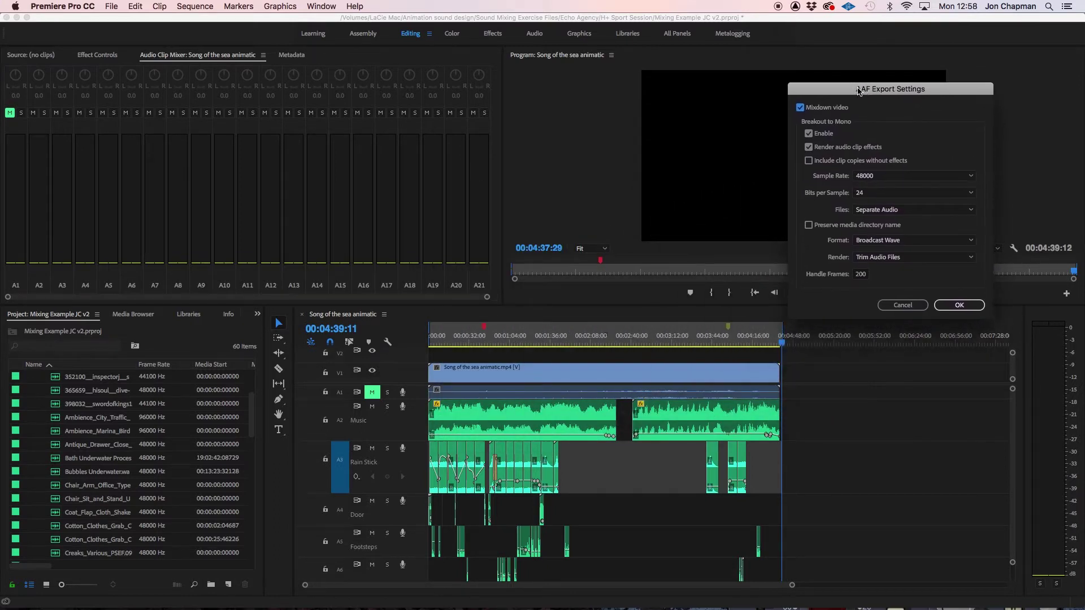
pyautogui.click(800, 108)
pyautogui.click(809, 133)
pyautogui.click(809, 134)
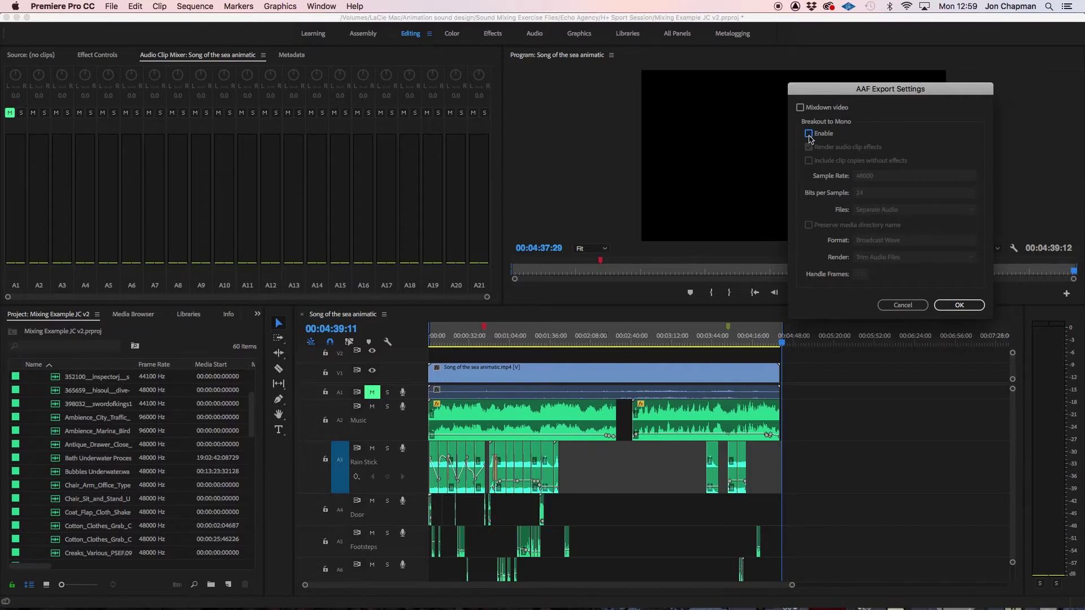
# Enable Breakout to Mono, Render audio clip effects, and Include clip copies without effects.
pyautogui.click(809, 135)
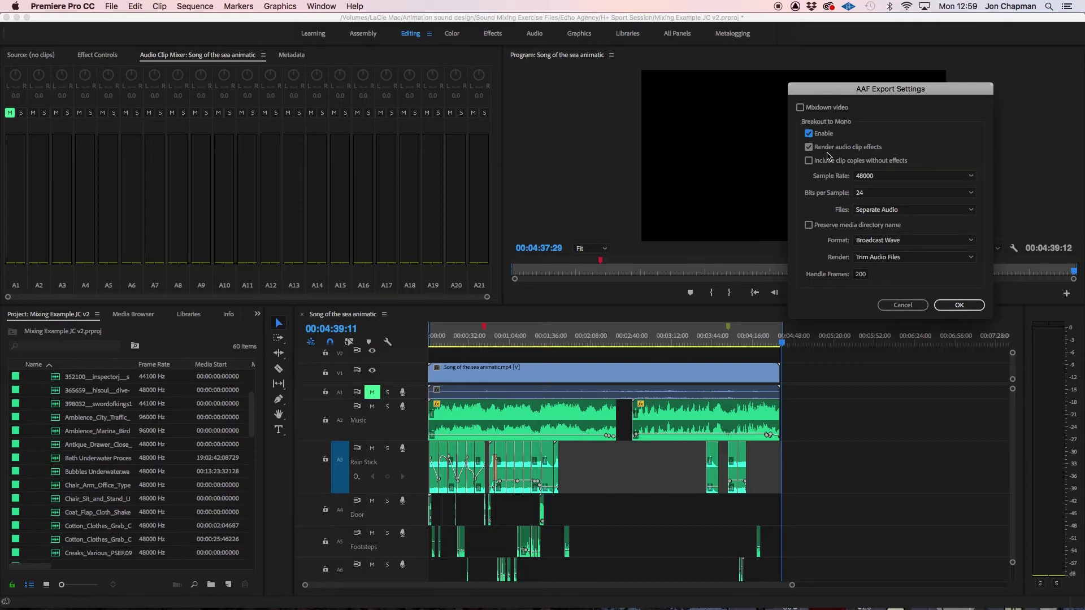
pyautogui.click(809, 147)
pyautogui.click(810, 149)
pyautogui.click(810, 150)
pyautogui.click(809, 150)
pyautogui.click(809, 162)
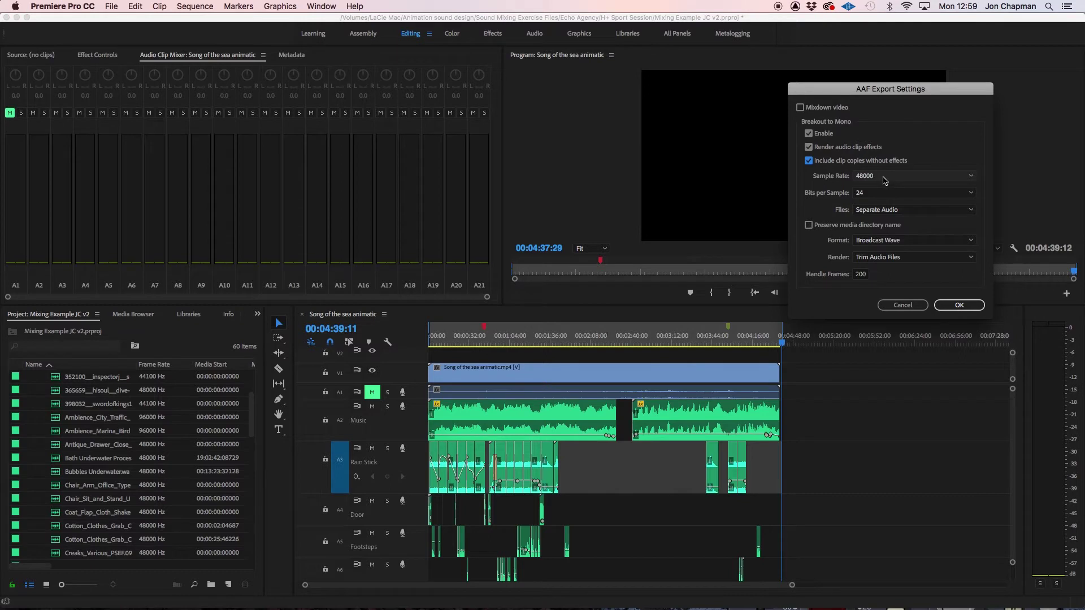
# Keep the sample rate at 48000, bits per sample at 24, and files as Separate Audio.
pyautogui.click(915, 181)
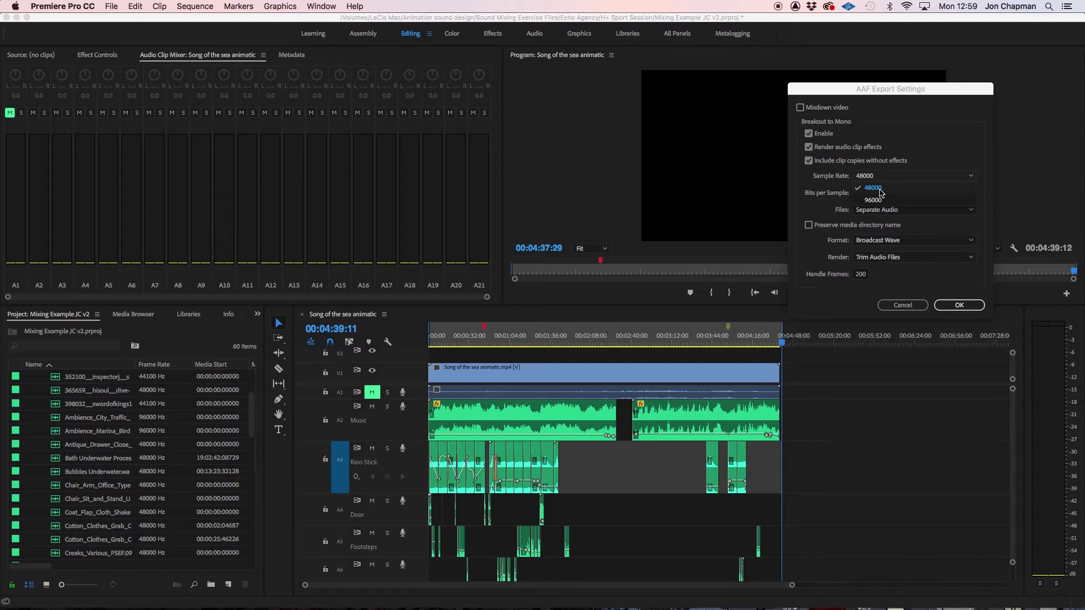
pyautogui.click(932, 178)
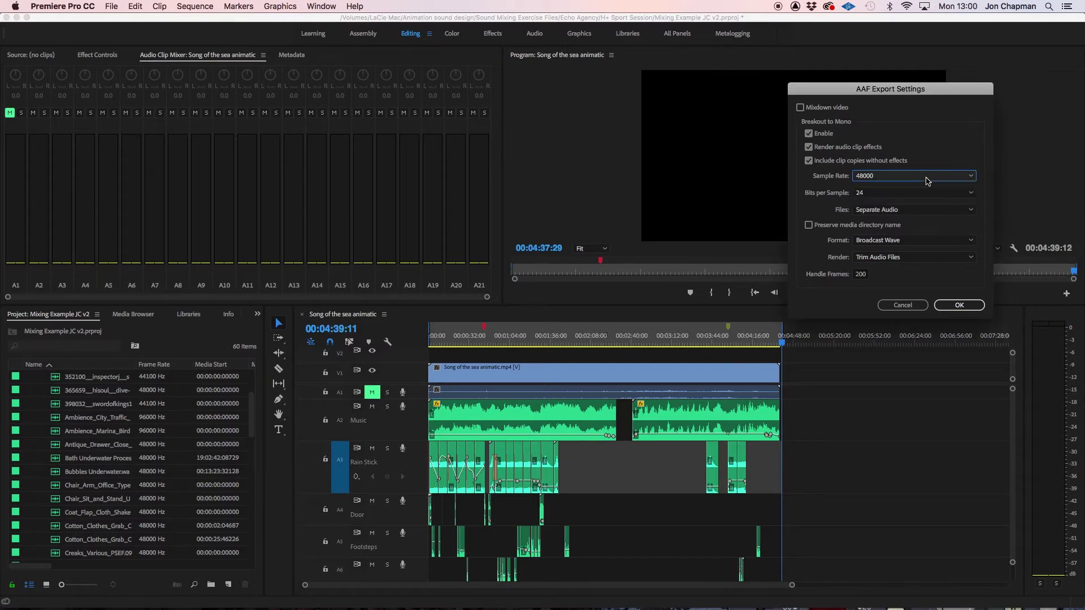
pyautogui.click(879, 195)
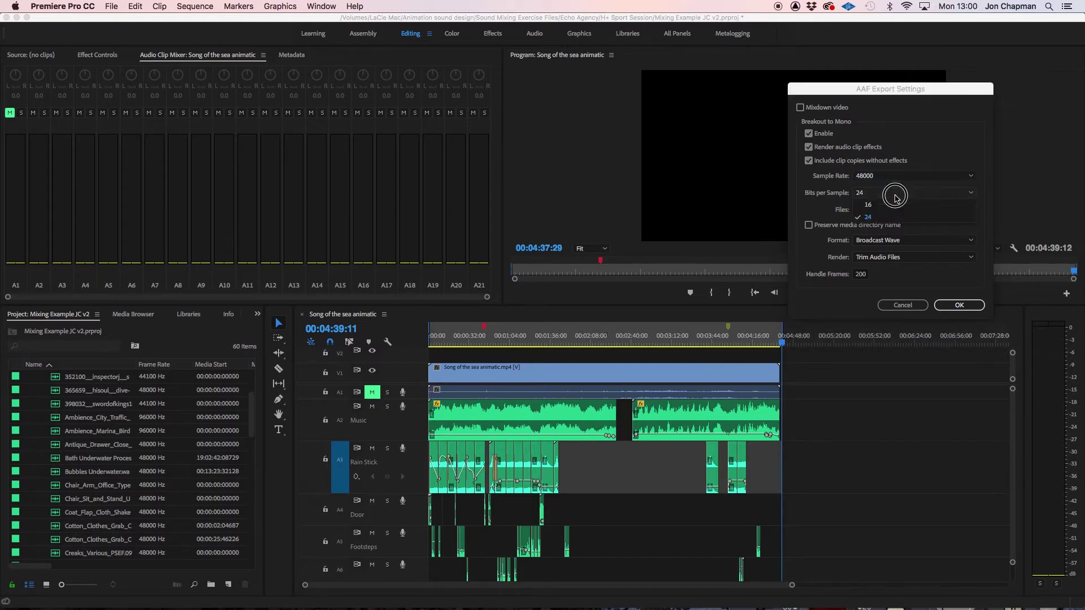
pyautogui.click(872, 219)
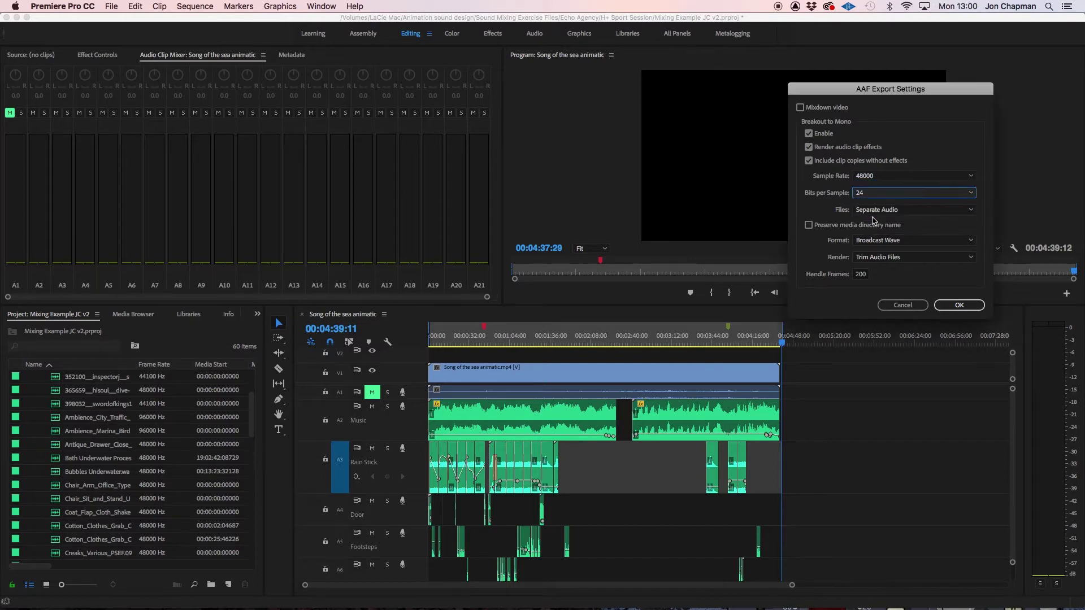
pyautogui.click(933, 214)
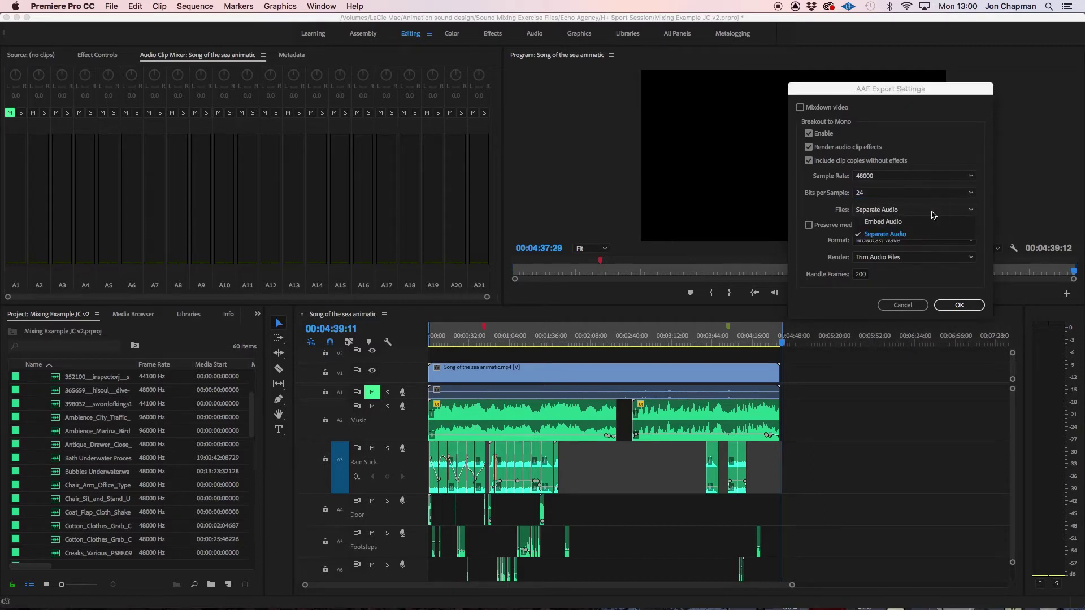
pyautogui.click(898, 235)
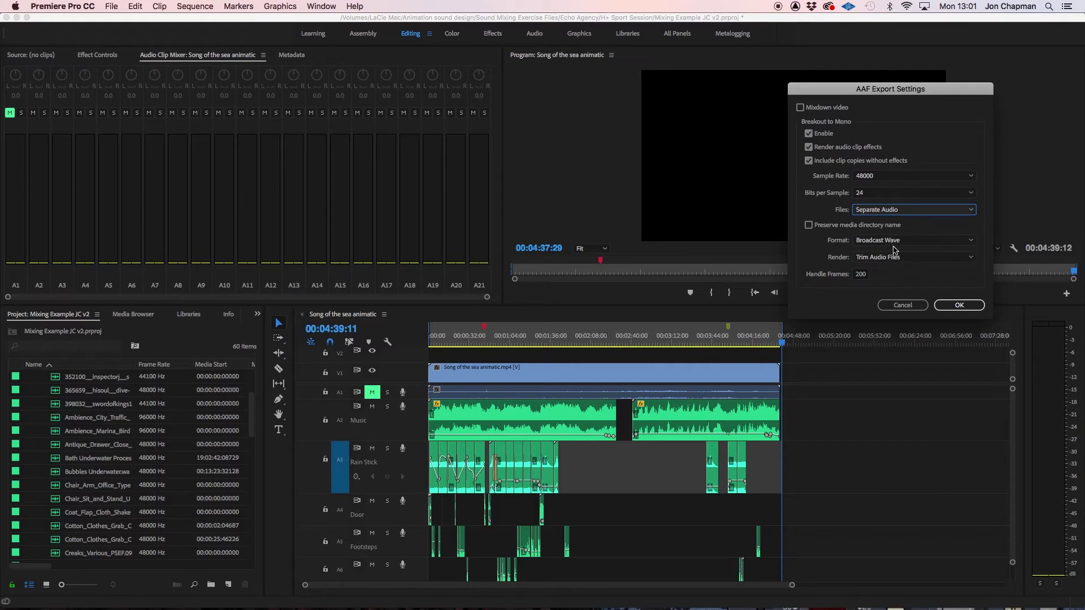
# Set the audio format to Broadcast Wave and rendering to Trim Audio Files, then edit Handle Frames.
pyautogui.click(892, 244)
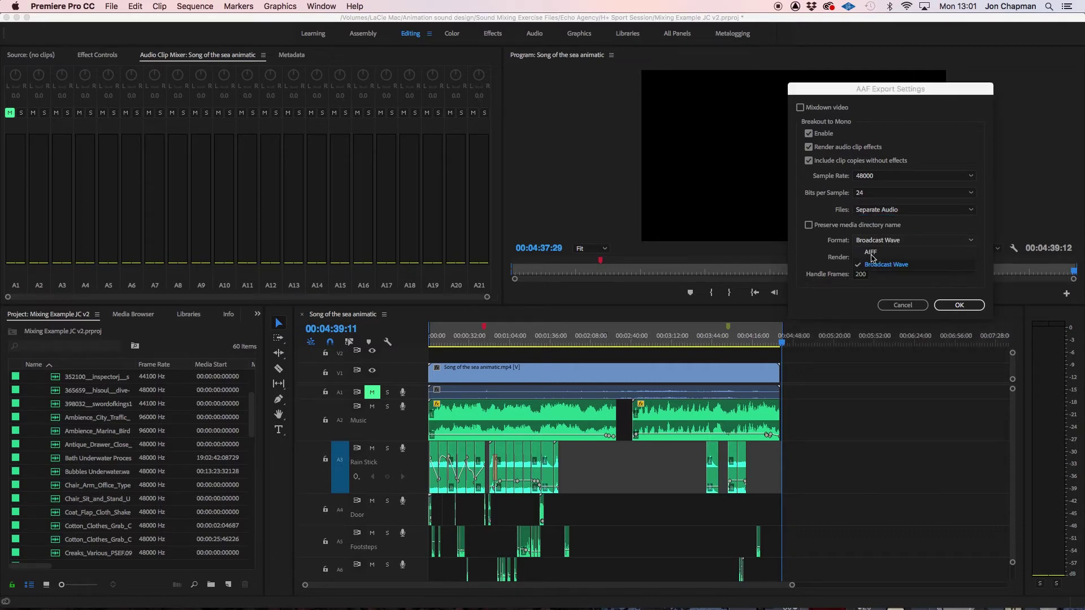
pyautogui.click(885, 270)
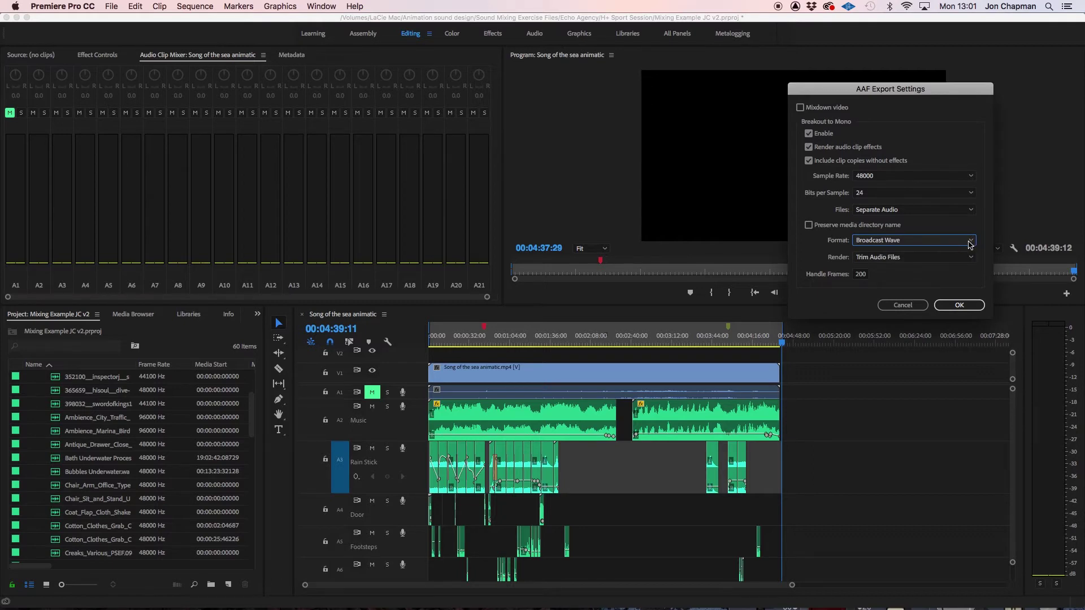
pyautogui.click(931, 260)
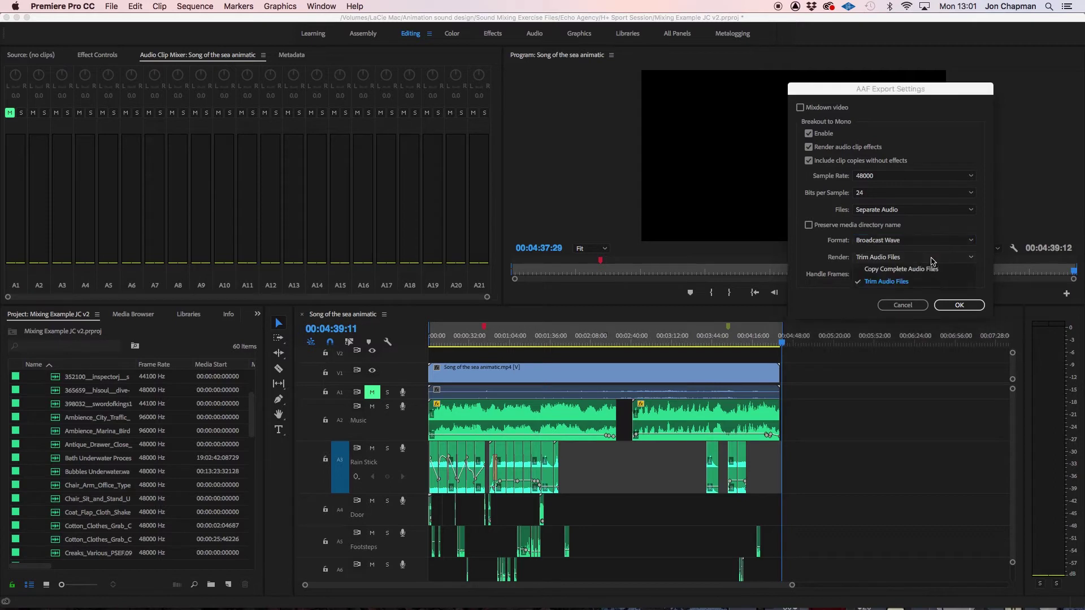
pyautogui.click(891, 284)
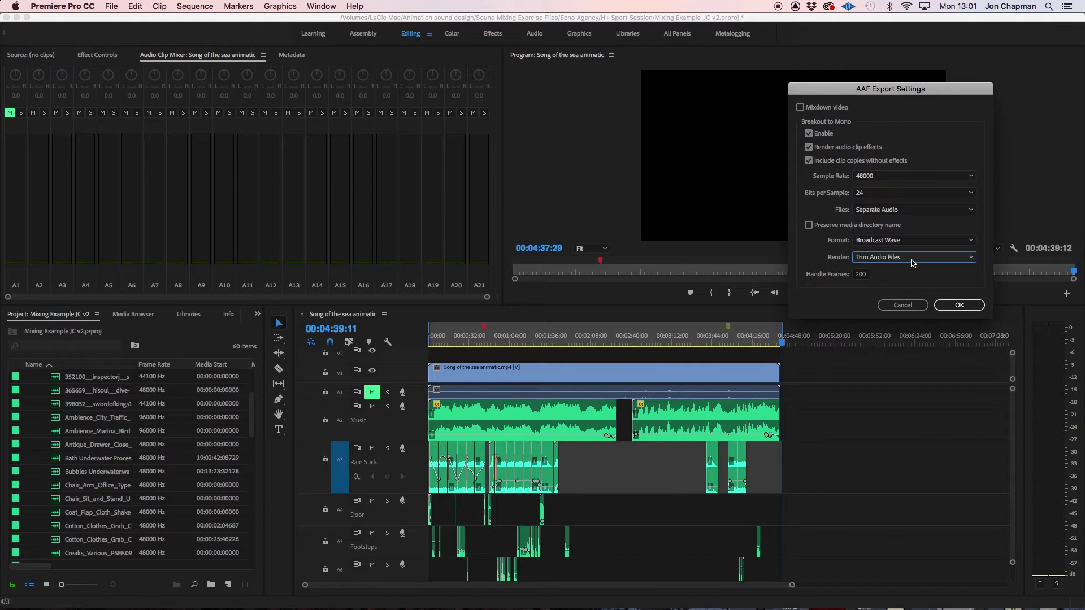
pyautogui.click(865, 275)
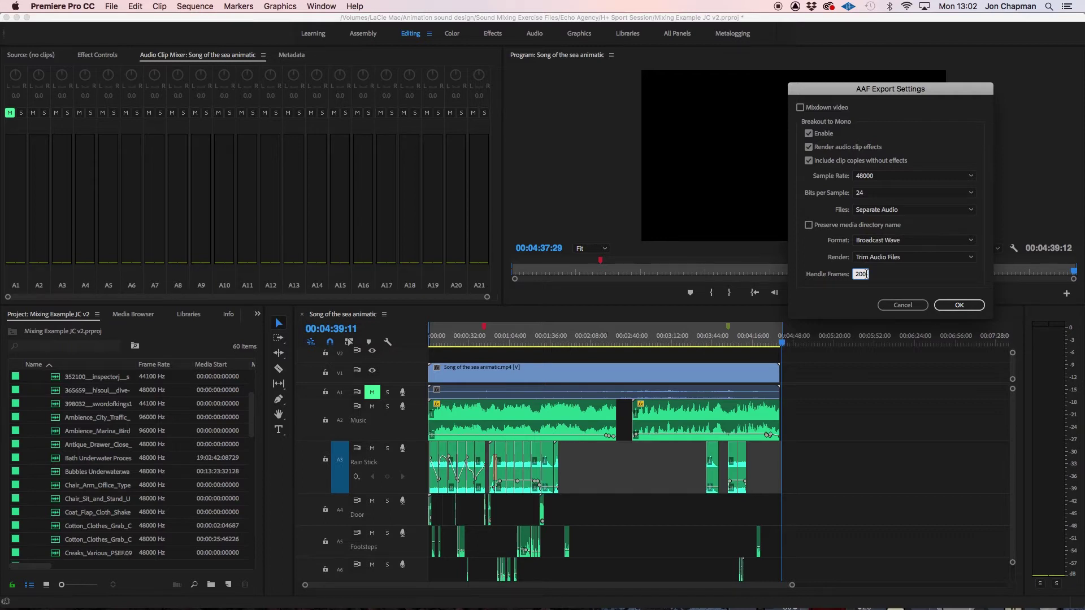
pyautogui.write('0')
# Set Handle Frames to 100 and confirm the AAF export settings.
pyautogui.doubleClick(864, 276)
pyautogui.write('100')
pyautogui.click(962, 305)
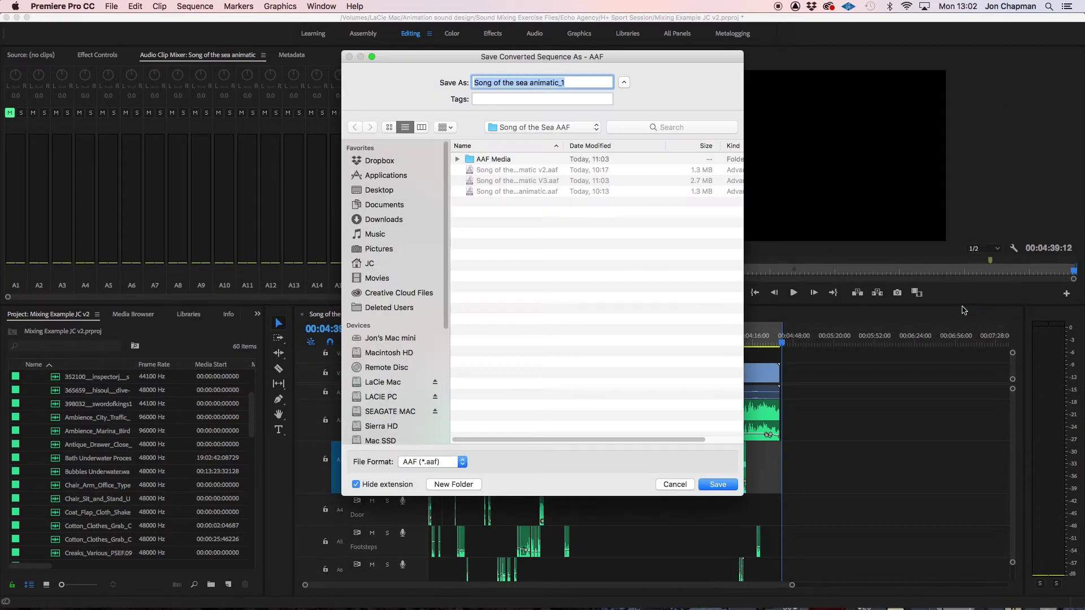
# Save the AAF as 'Song of the sea AAF' in a new 'AAF test' folder under Animation sound design.
pyautogui.click(534, 128)
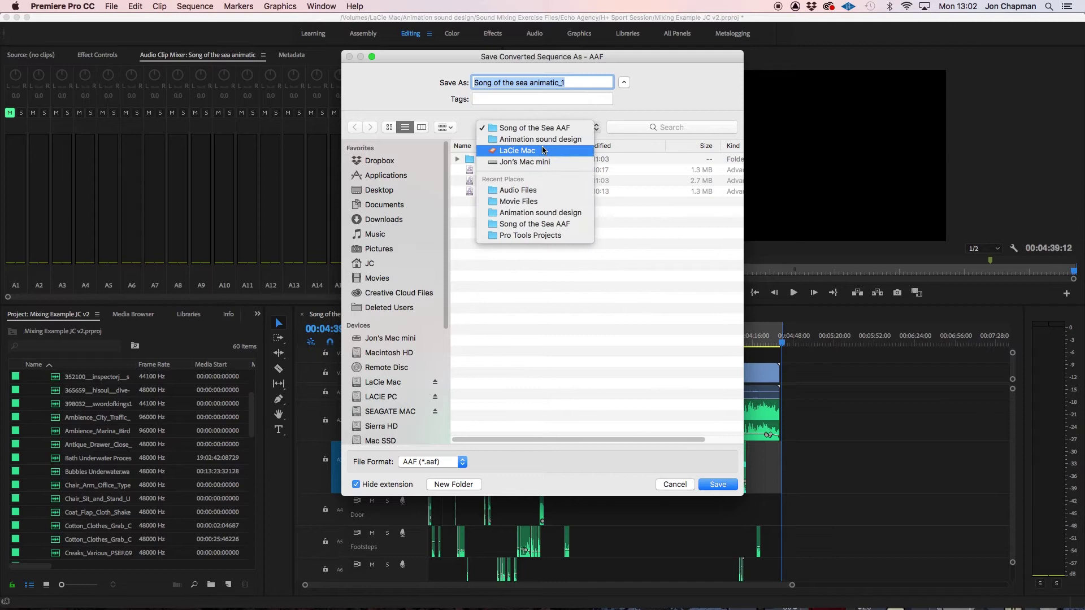
pyautogui.click(526, 138)
pyautogui.click(453, 485)
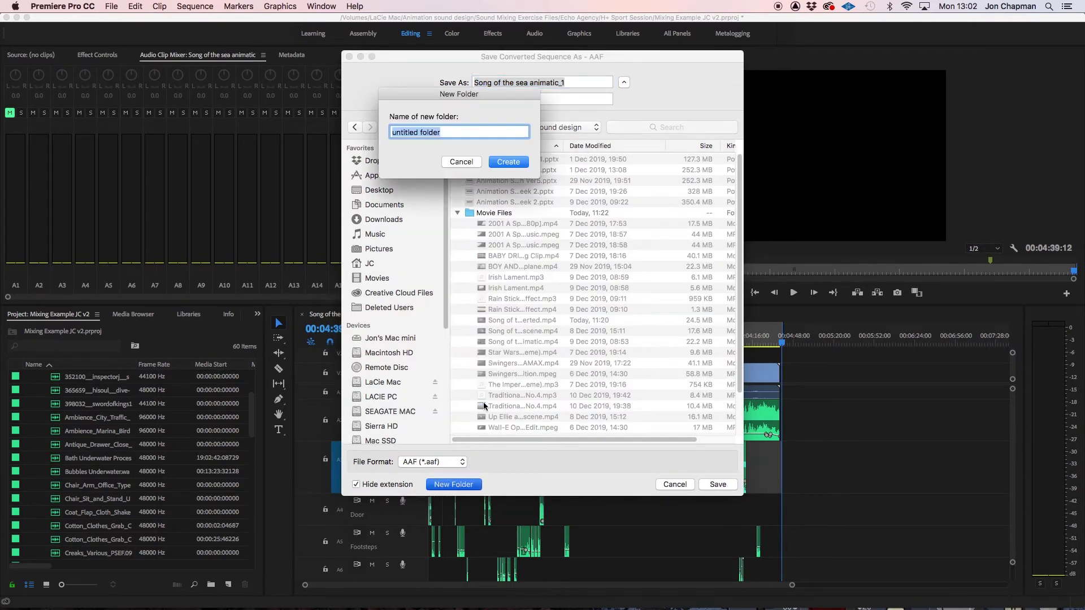
pyautogui.write('AAF test')
pyautogui.press('Return')
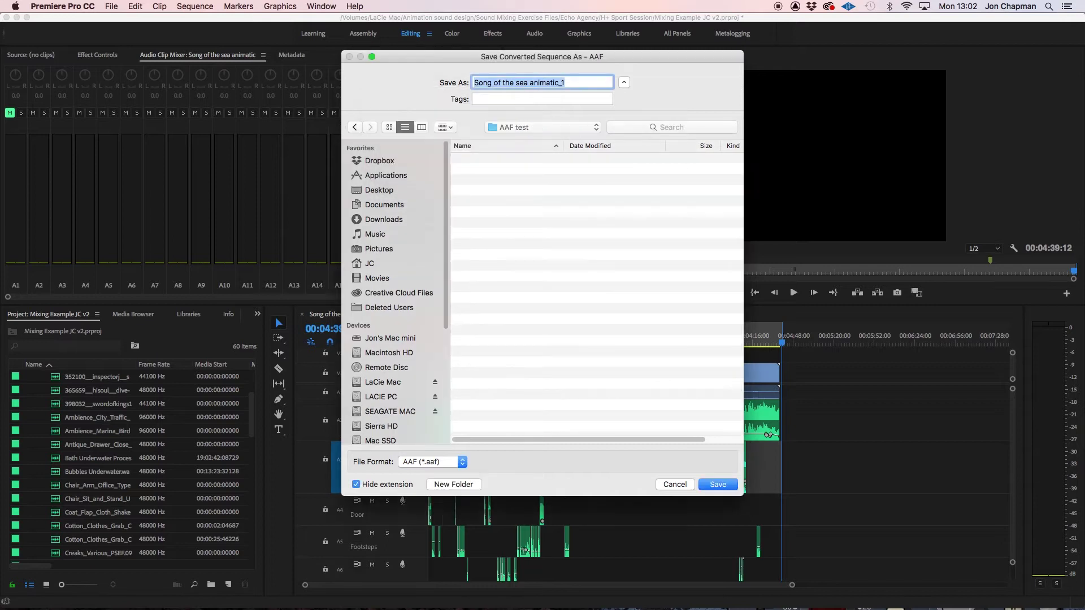
pyautogui.click(572, 80)
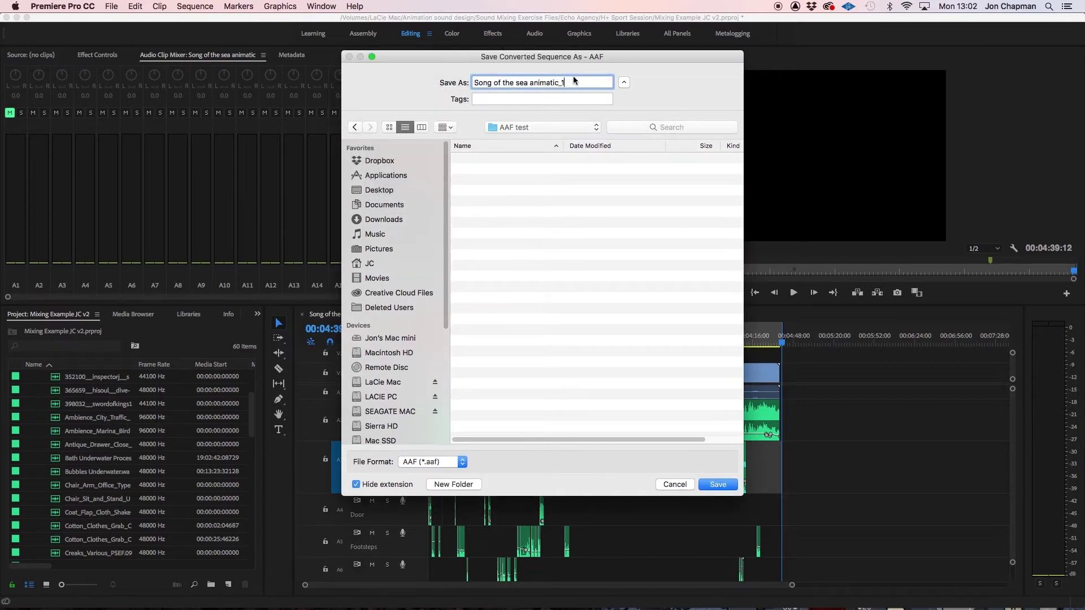
pyautogui.press('BackSpace')
pyautogui.press('BackSpace')
pyautogui.press('BackSpace')
pyautogui.press('BackSpace')
pyautogui.press('BackSpace')
pyautogui.press('BackSpace')
pyautogui.press('BackSpace')
pyautogui.press('BackSpace')
pyautogui.press('BackSpace')
pyautogui.press('BackSpace')
pyautogui.write('AAF')
pyautogui.click(723, 485)
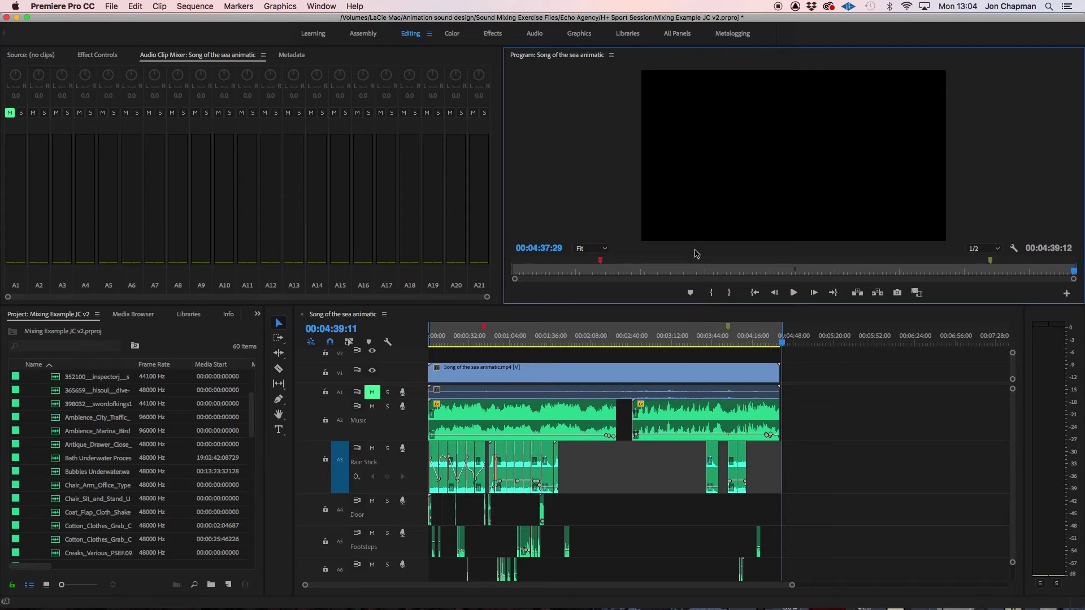
# Bring Pro Tools to the front from the Dock.
pyautogui.click(754, 588)
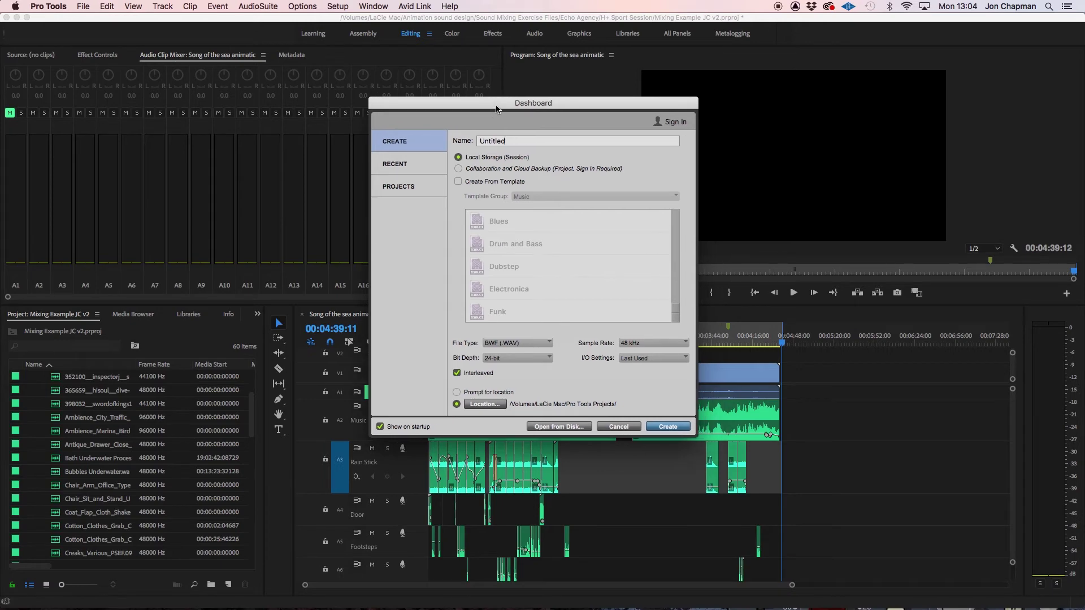
# Open Song of the sea AAF4.aaf from Animation sound design > AAF test via the Dashboard.
pyautogui.click(565, 427)
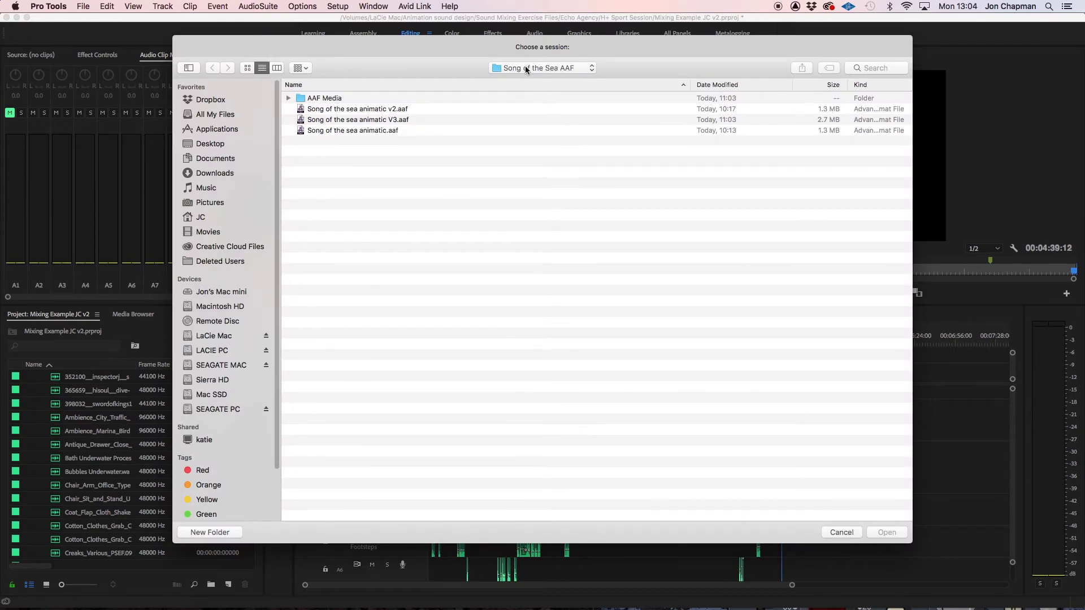
pyautogui.click(552, 68)
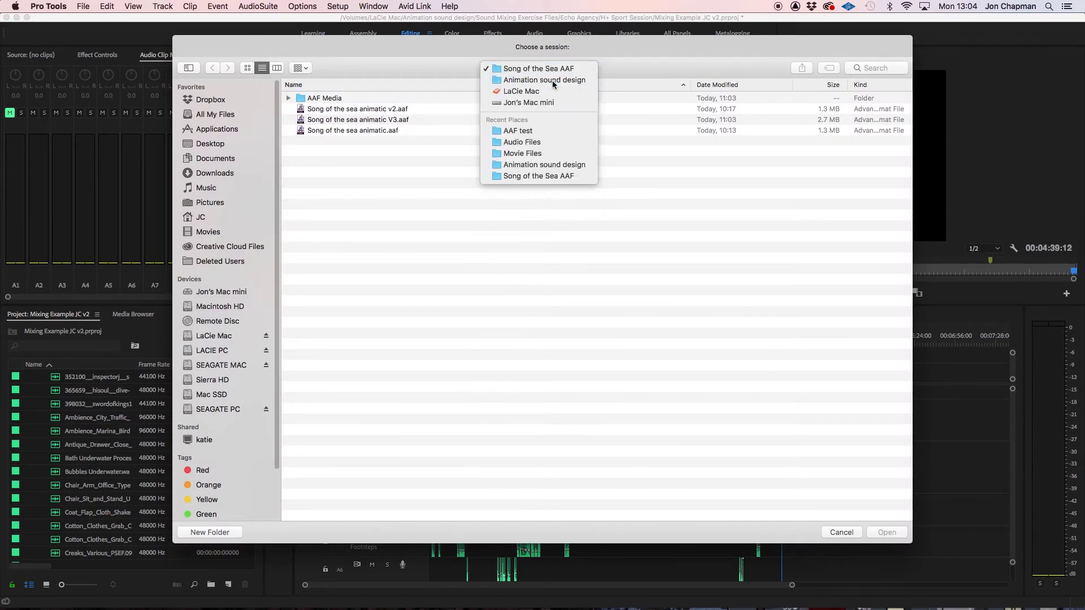
pyautogui.click(553, 81)
pyautogui.click(327, 103)
pyautogui.doubleClick(328, 103)
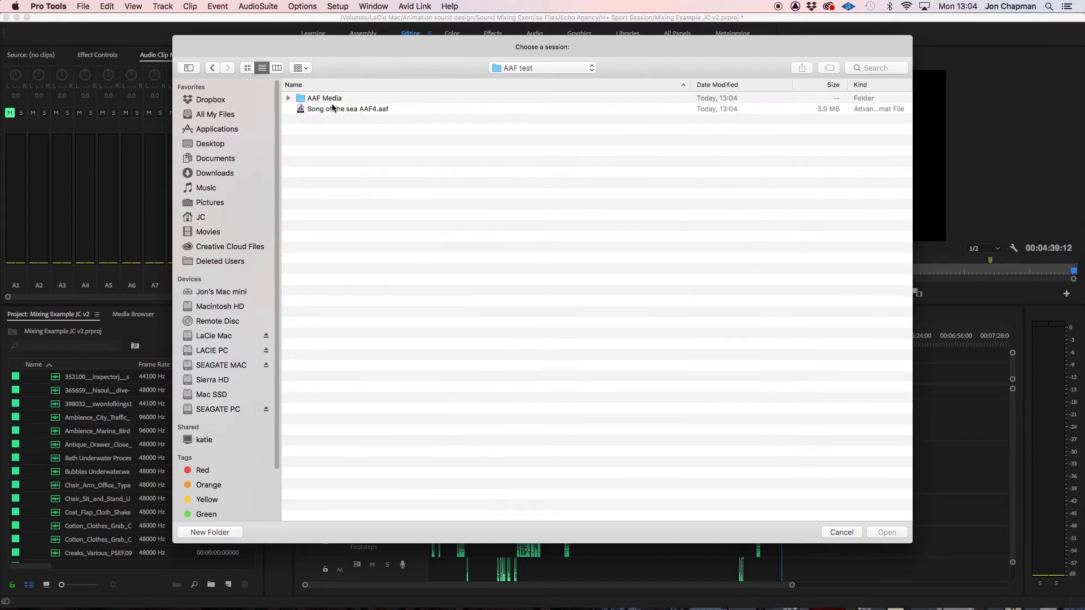
pyautogui.click(348, 109)
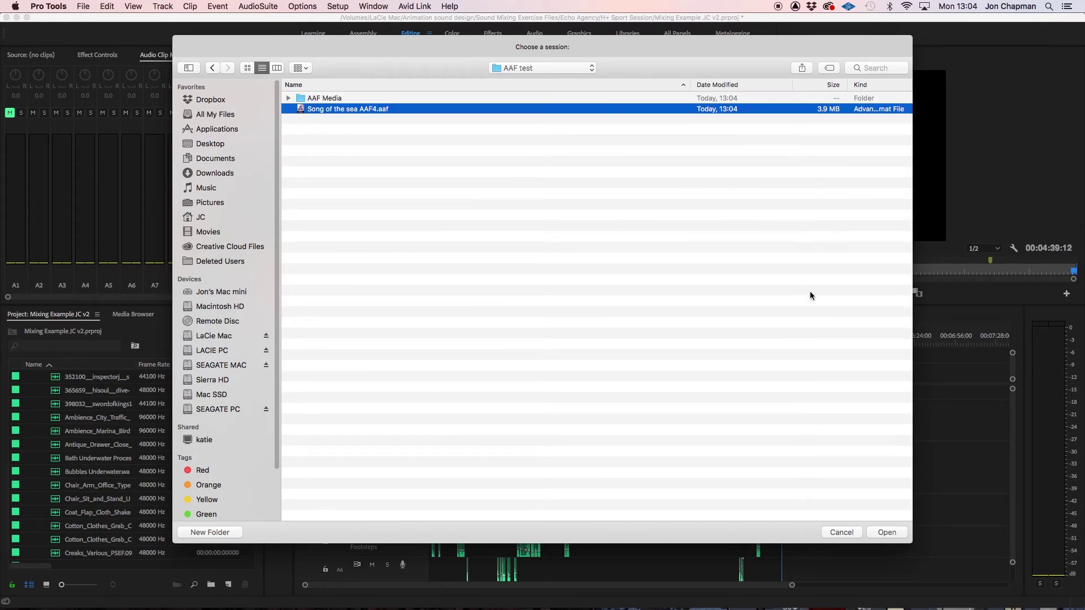
pyautogui.click(887, 532)
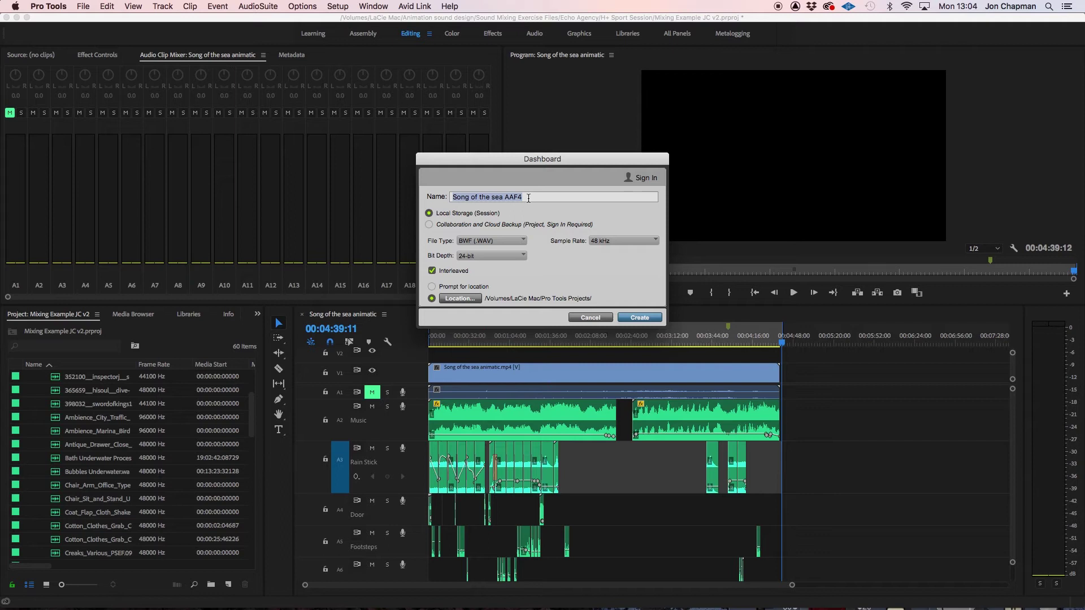
# Create the 48 kHz, 24-bit BWF session 'Song of the sea AAF4'.
pyautogui.click(528, 198)
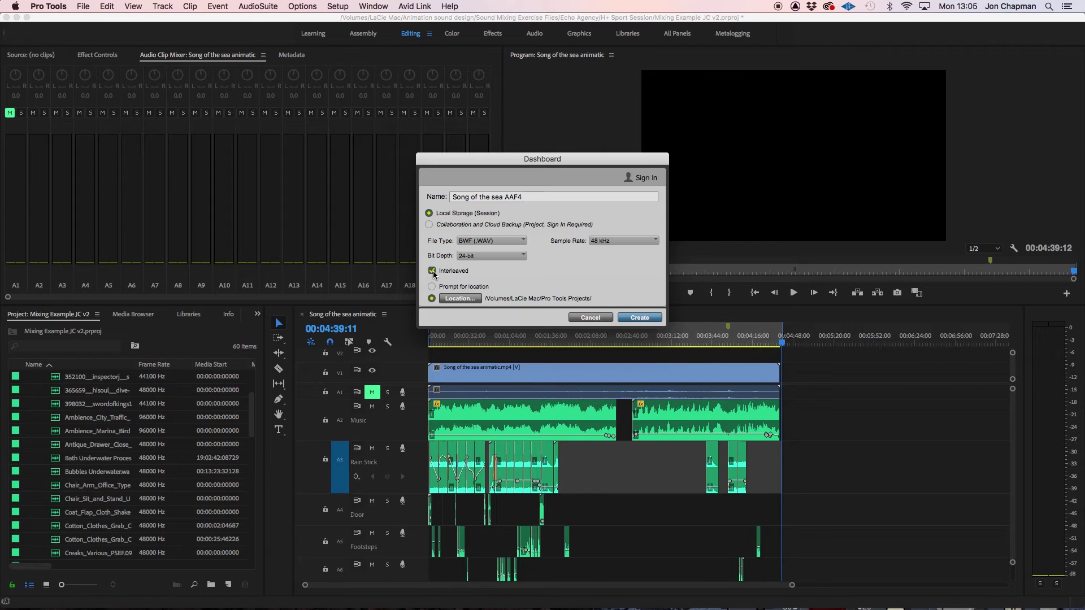
pyautogui.click(648, 319)
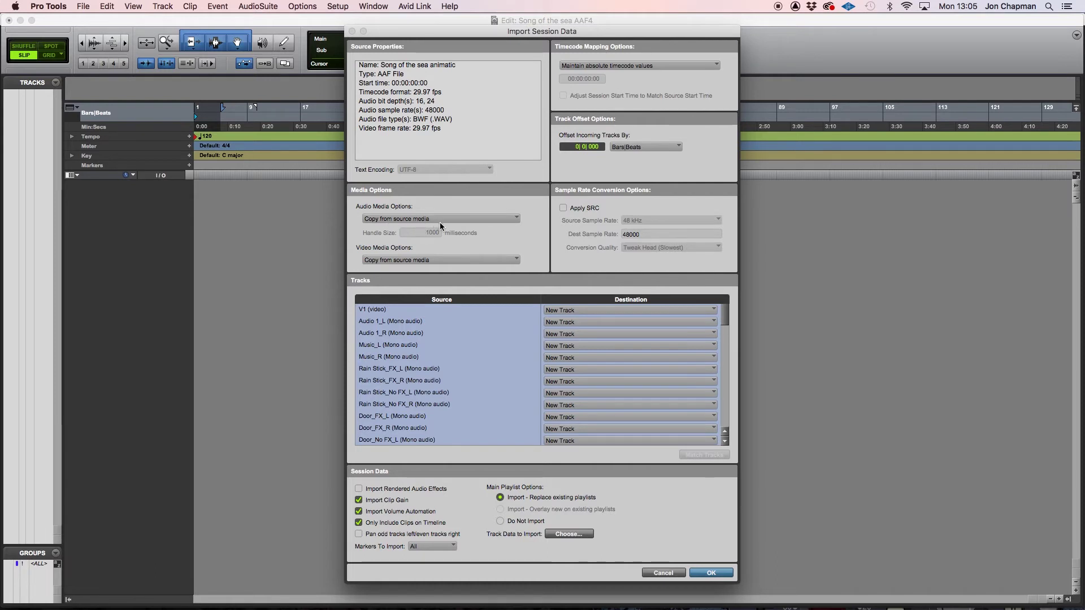
# Set the AAF import's Audio Media Options to Copy from source media.
pyautogui.click(458, 220)
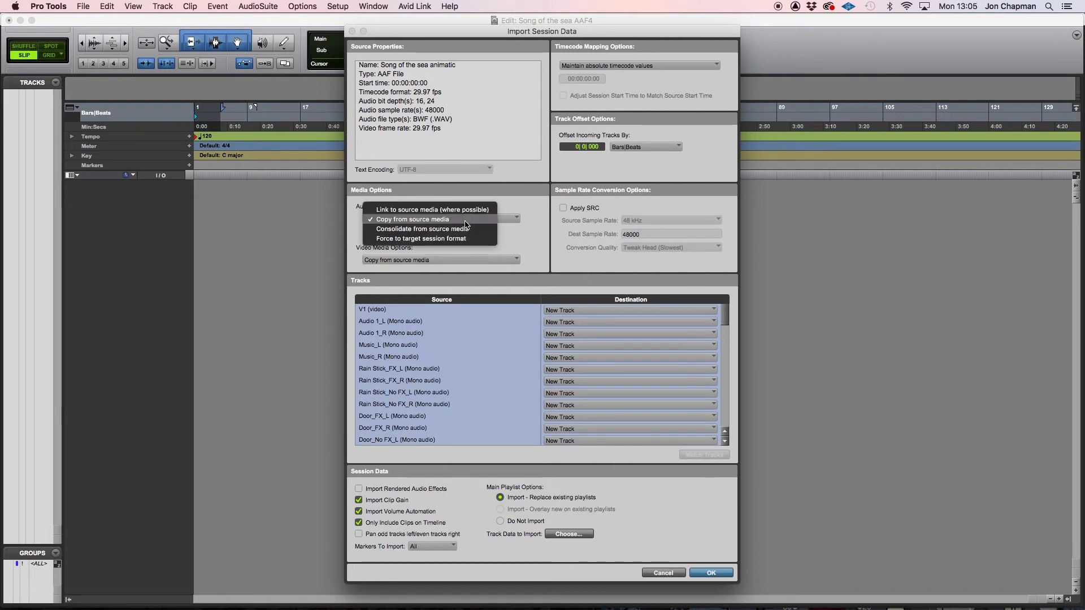
pyautogui.click(427, 220)
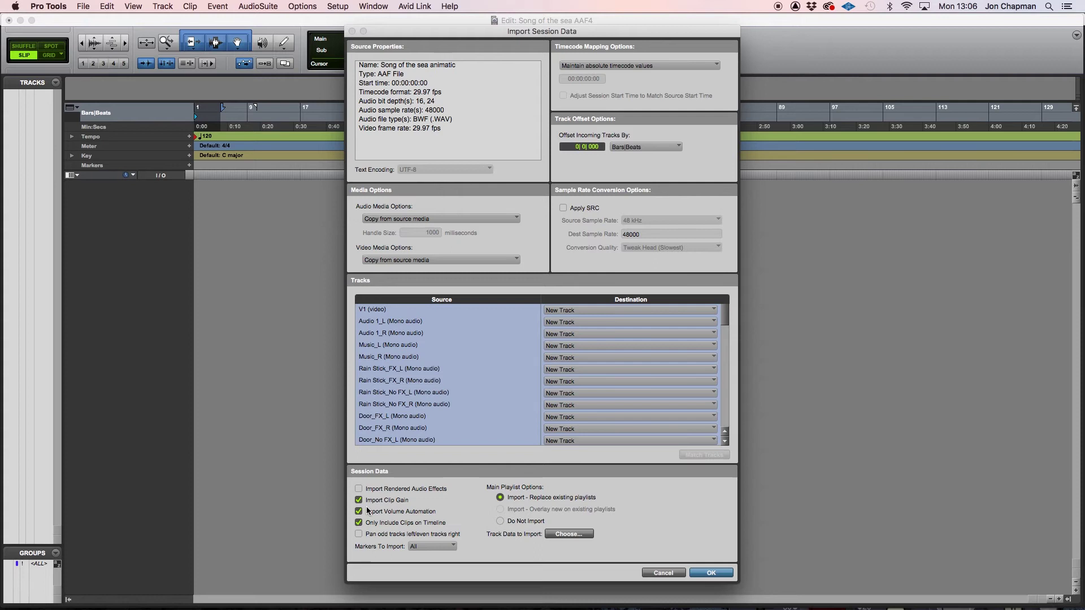
# Enable Import Rendered Audio Effects in the Session Data options.
pyautogui.click(358, 490)
# Accept the default Track Data to Import settings and return to Import Session Data.
pyautogui.click(574, 535)
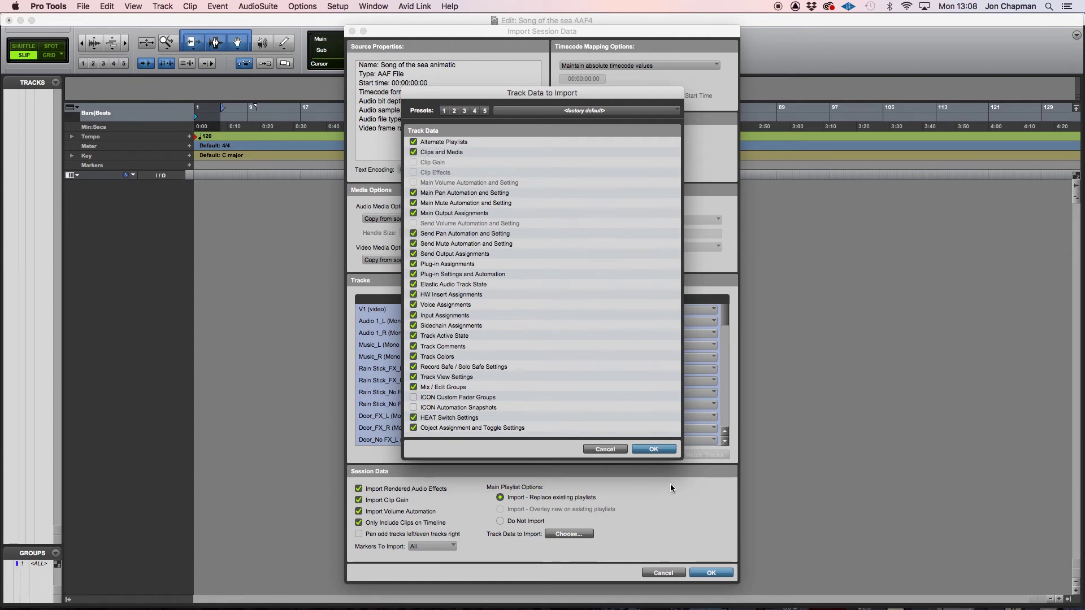
pyautogui.click(667, 449)
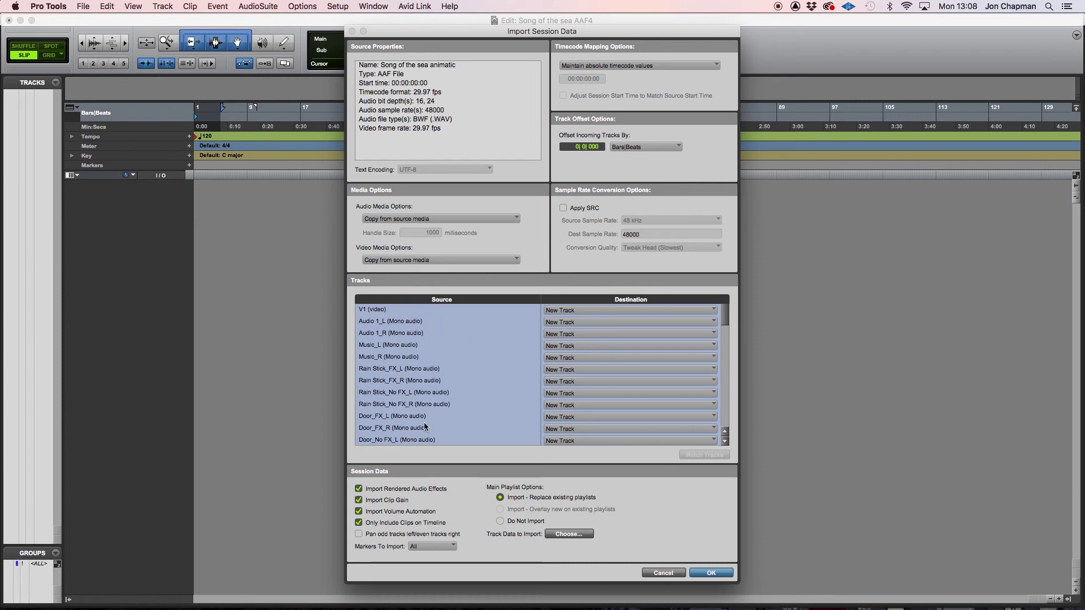
# Set the V1 video, Audio 1_L and Audio 1_R track destinations to (none).
pyautogui.click(613, 312)
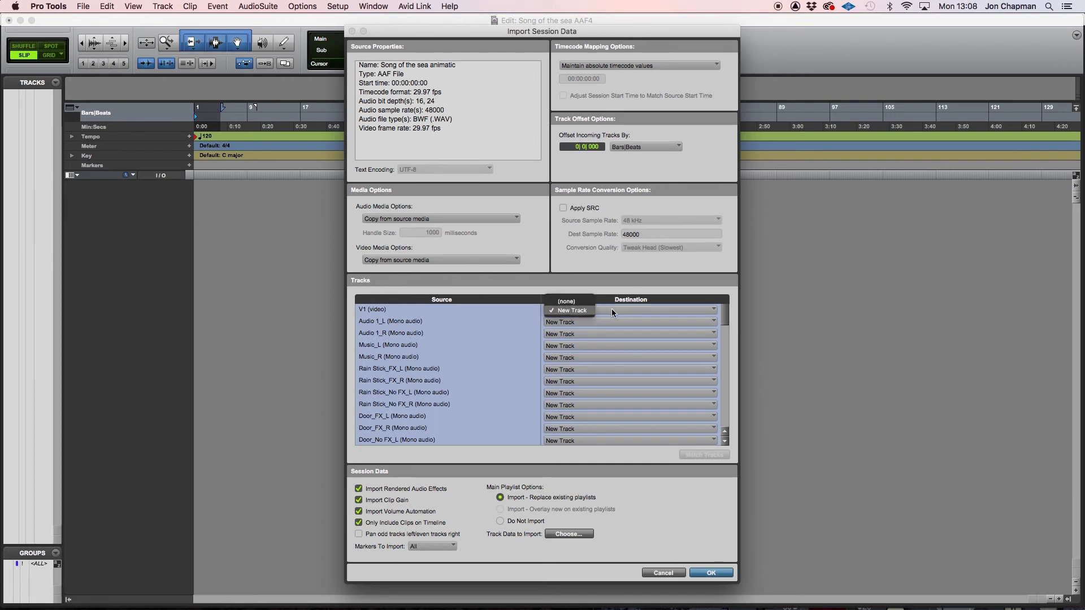
pyautogui.click(569, 302)
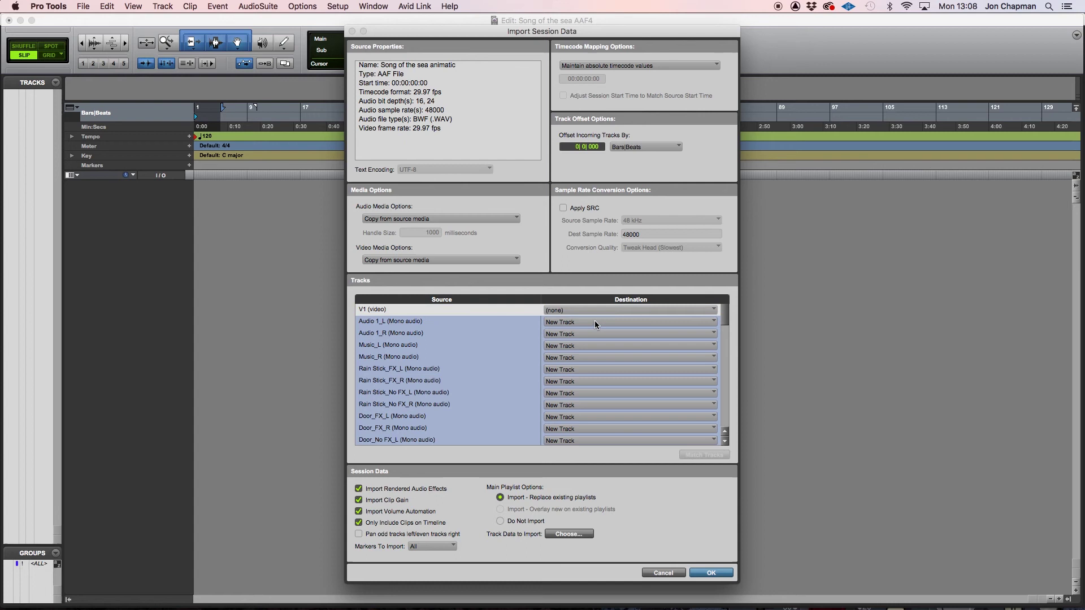
pyautogui.click(582, 321)
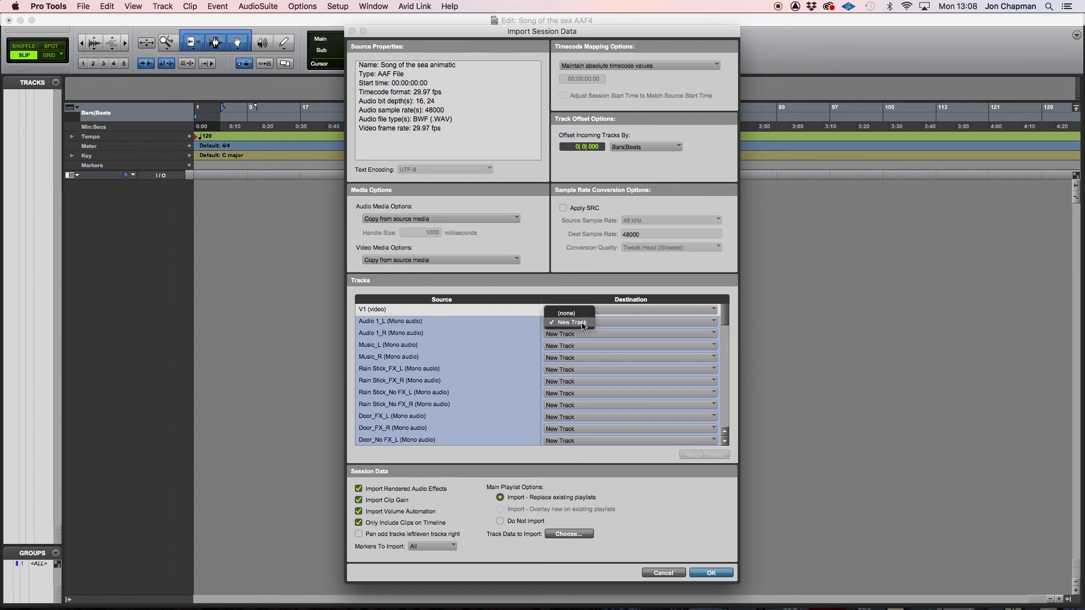
pyautogui.click(573, 312)
pyautogui.click(574, 334)
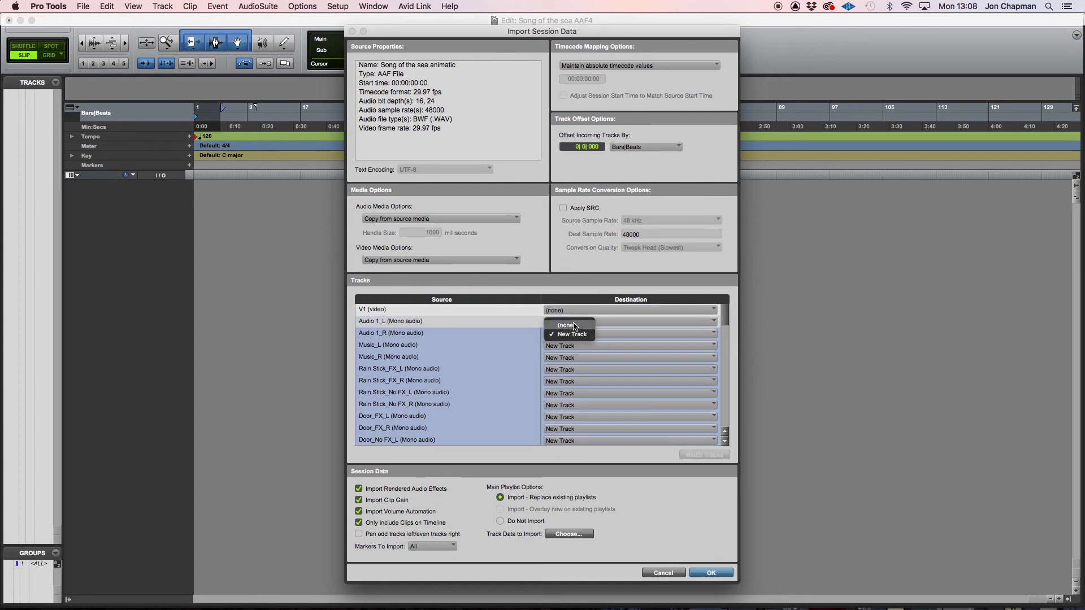
pyautogui.click(577, 326)
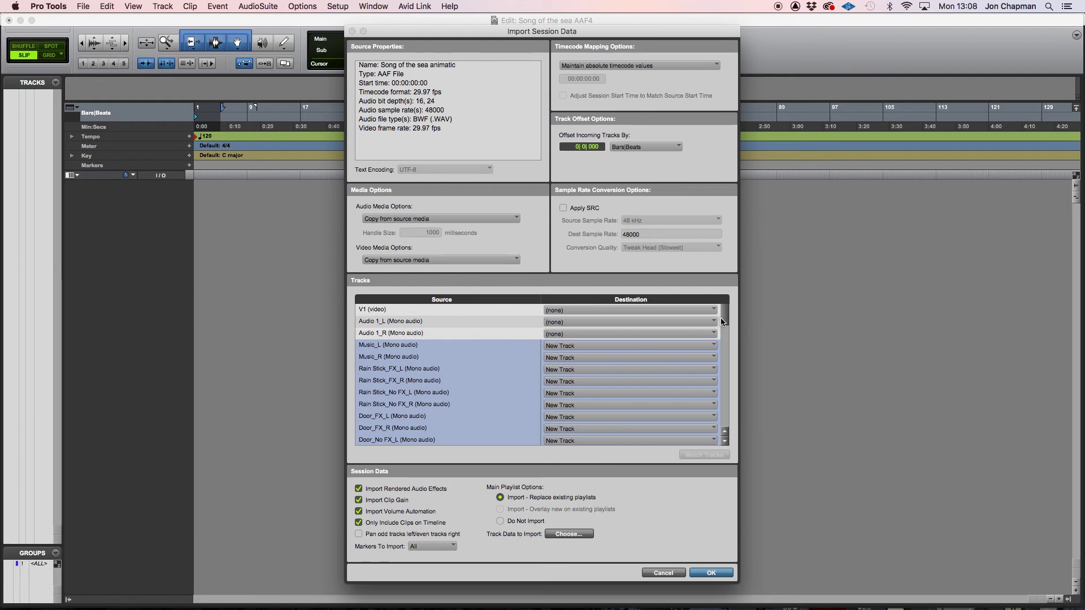
pyautogui.moveTo(721, 317); pyautogui.dragTo(709, 294)
# Confirm the import without saving the Session Notes report and show the Clips list.
pyautogui.click(709, 574)
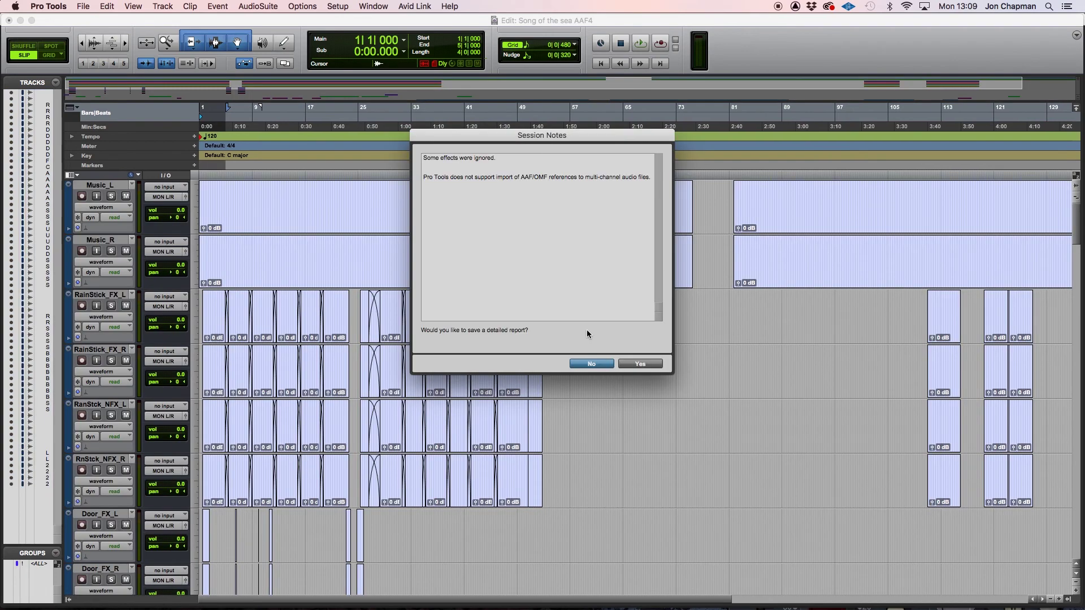
pyautogui.click(571, 364)
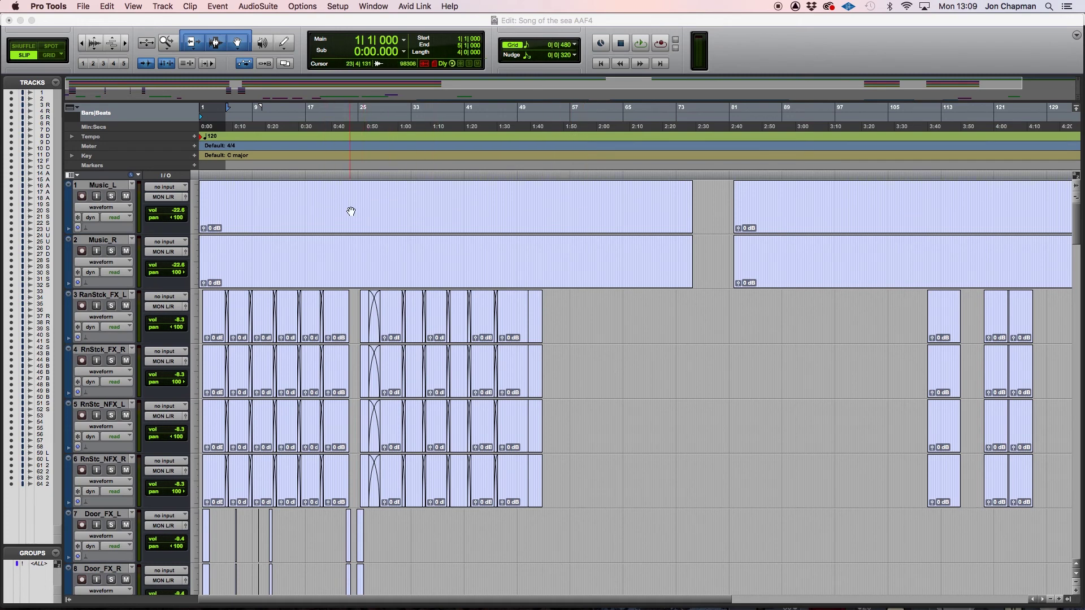
pyautogui.click(390, 266)
pyautogui.scroll(-4, 519, 284)
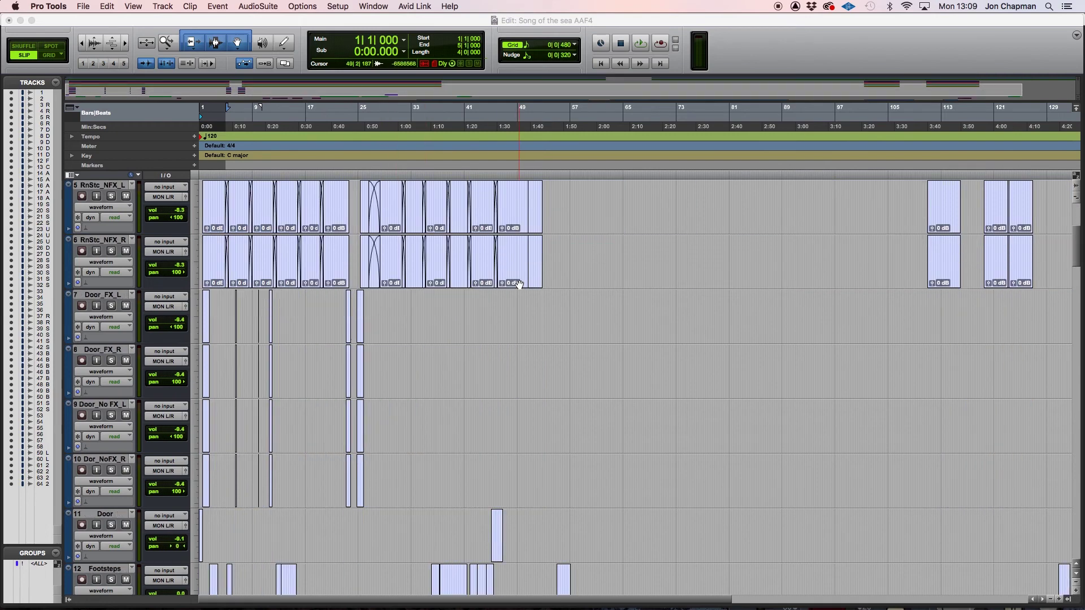
pyautogui.scroll(4, 519, 284)
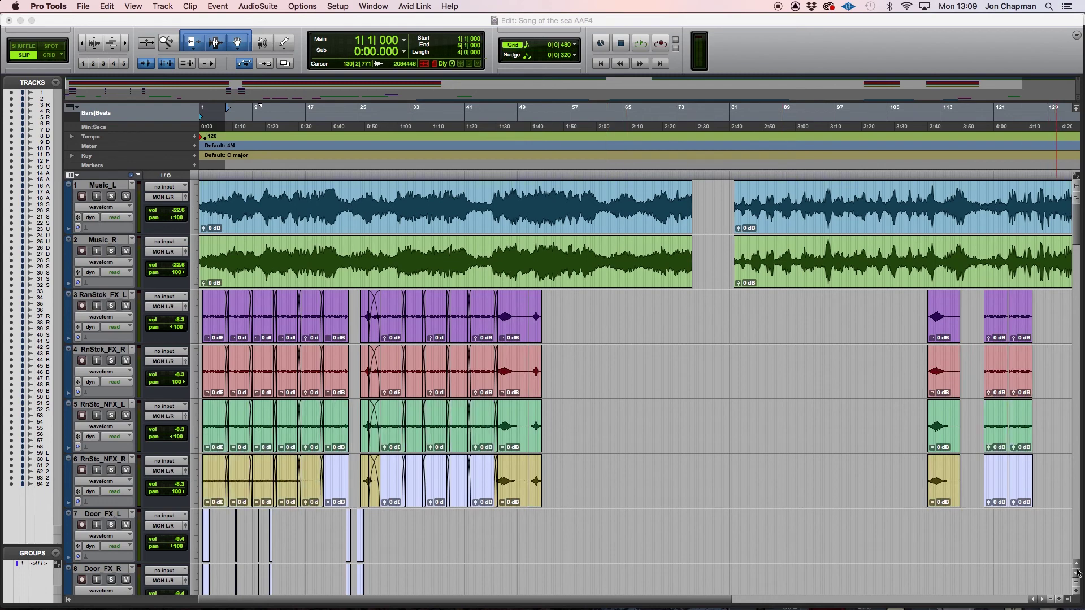
pyautogui.click(1068, 599)
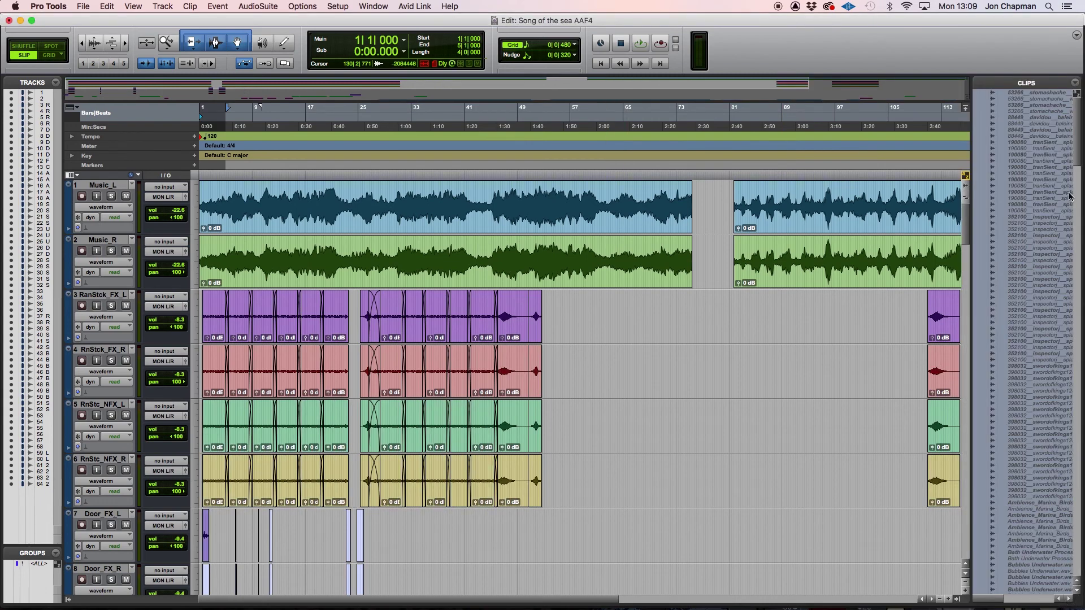
# Select the Music_L and Music_R tracks and switch to the Mix window.
pyautogui.moveTo(1077, 158); pyautogui.dragTo(1074, 339)
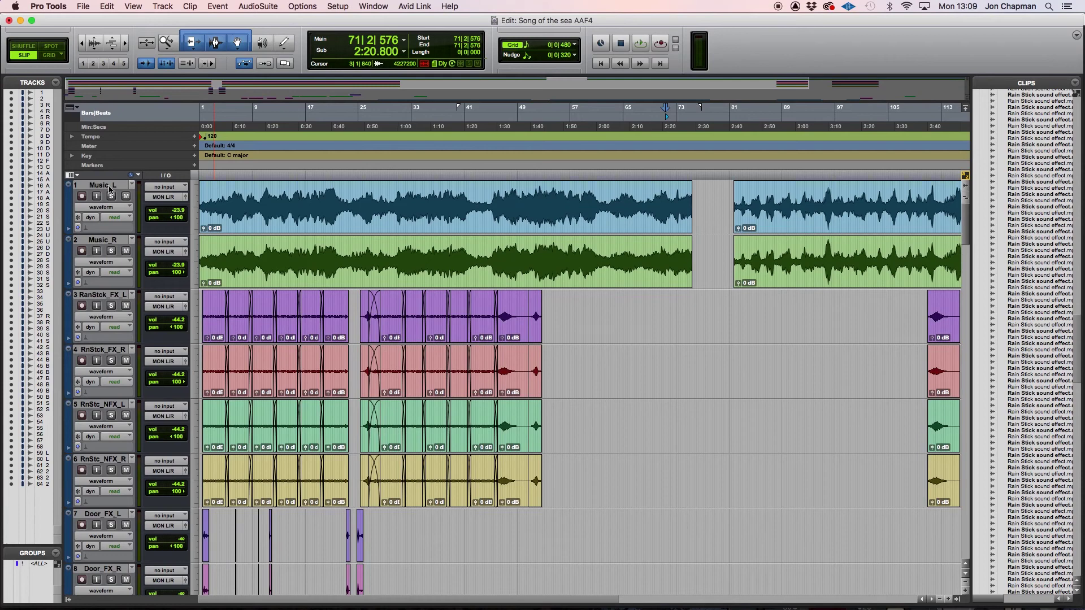
pyautogui.click(110, 186)
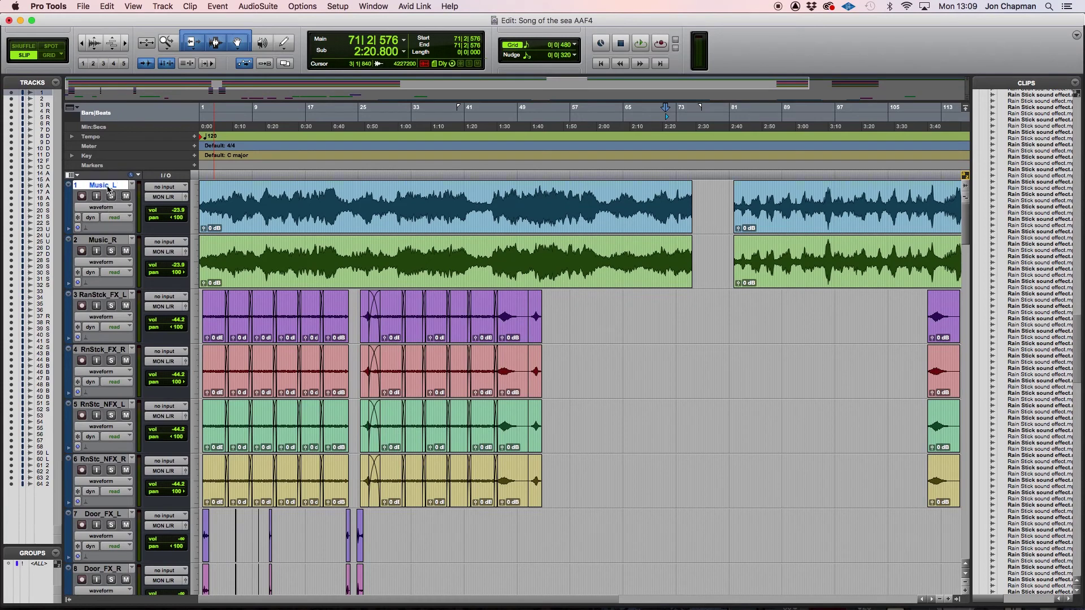
pyautogui.click(105, 240)
pyautogui.click(104, 186)
pyautogui.click(106, 241)
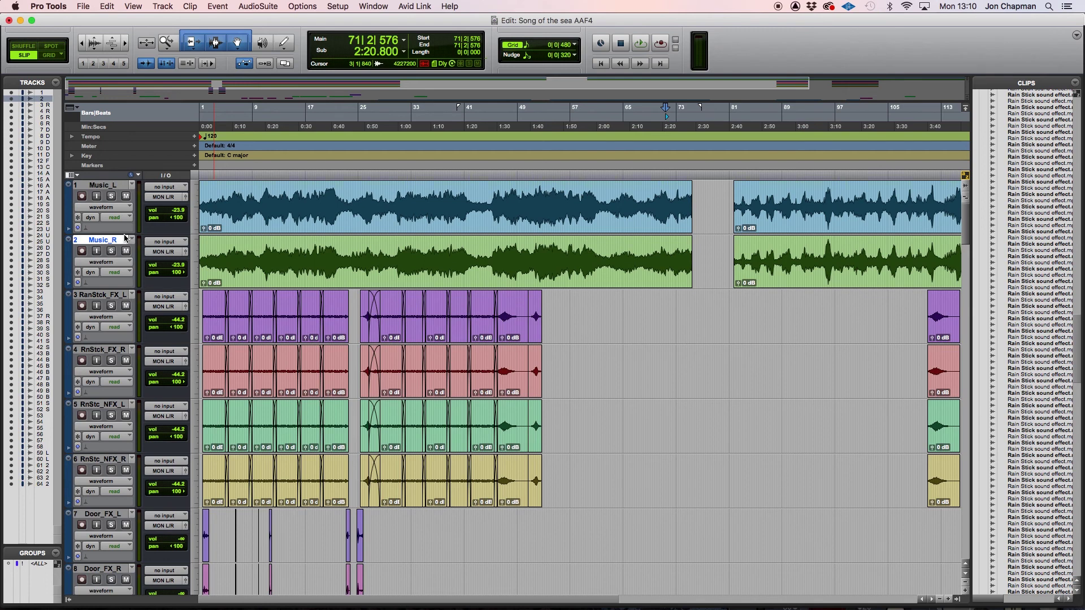
pyautogui.click(100, 186)
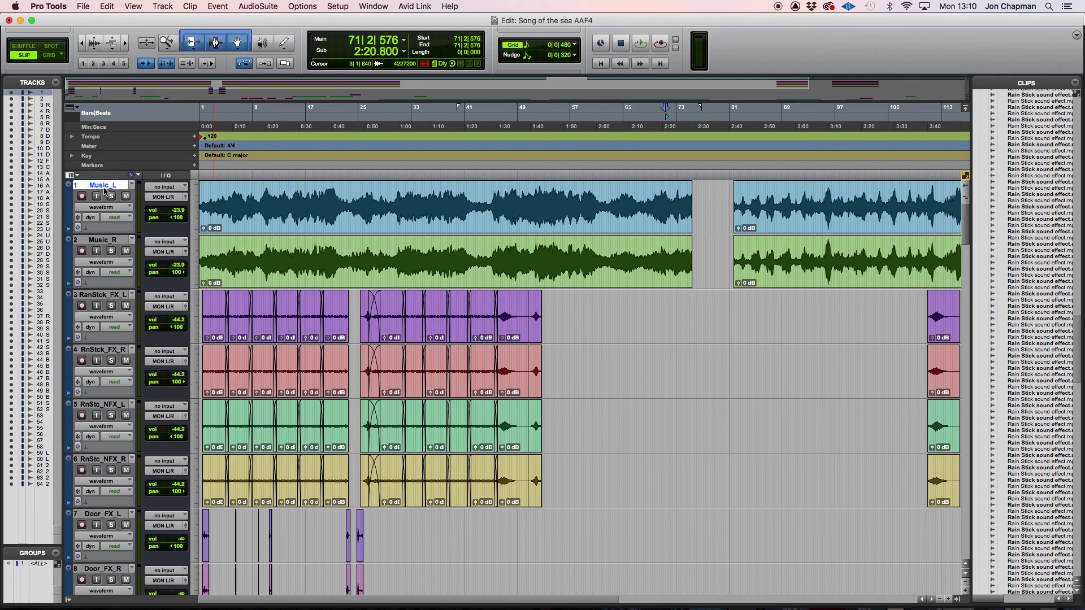
pyautogui.press('super+equal')
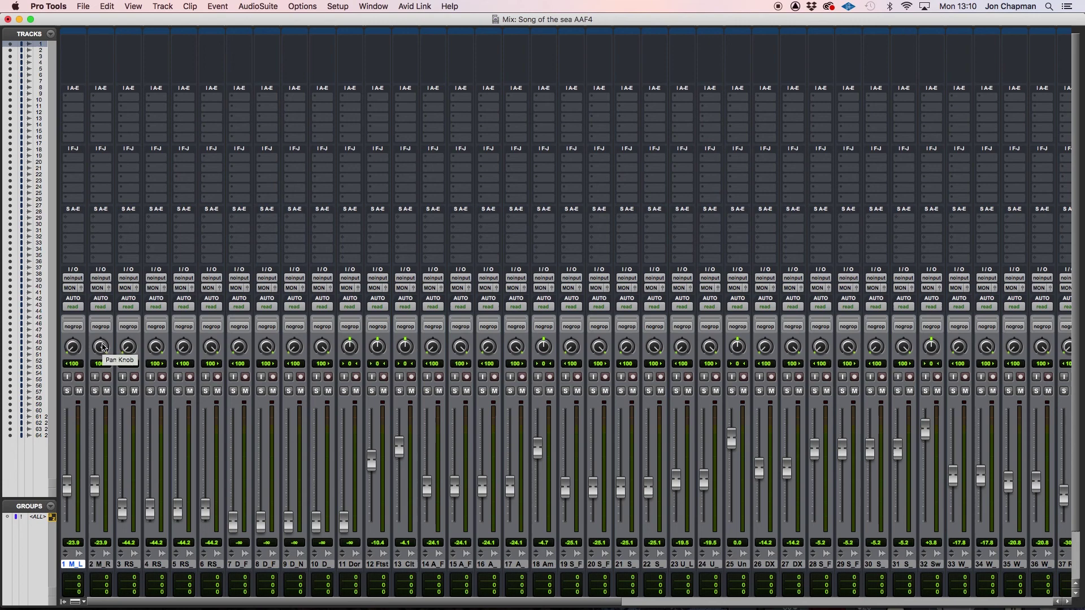
# Turn off Narrow Mix to widen the mixer channel strips.
pyautogui.click(160, 6)
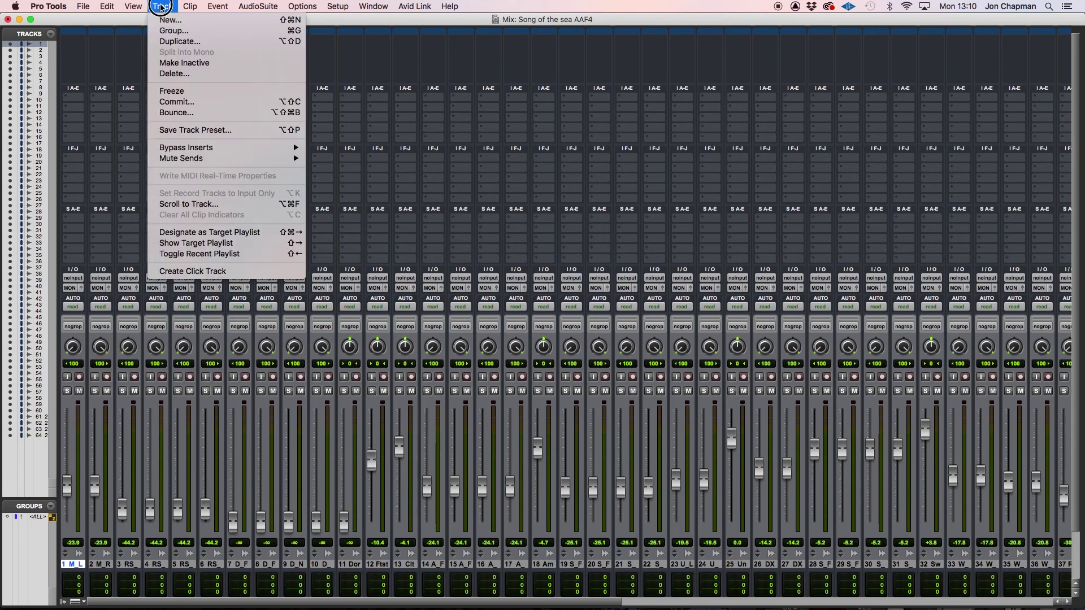
pyautogui.moveTo(132, 8)
pyautogui.click(136, 31)
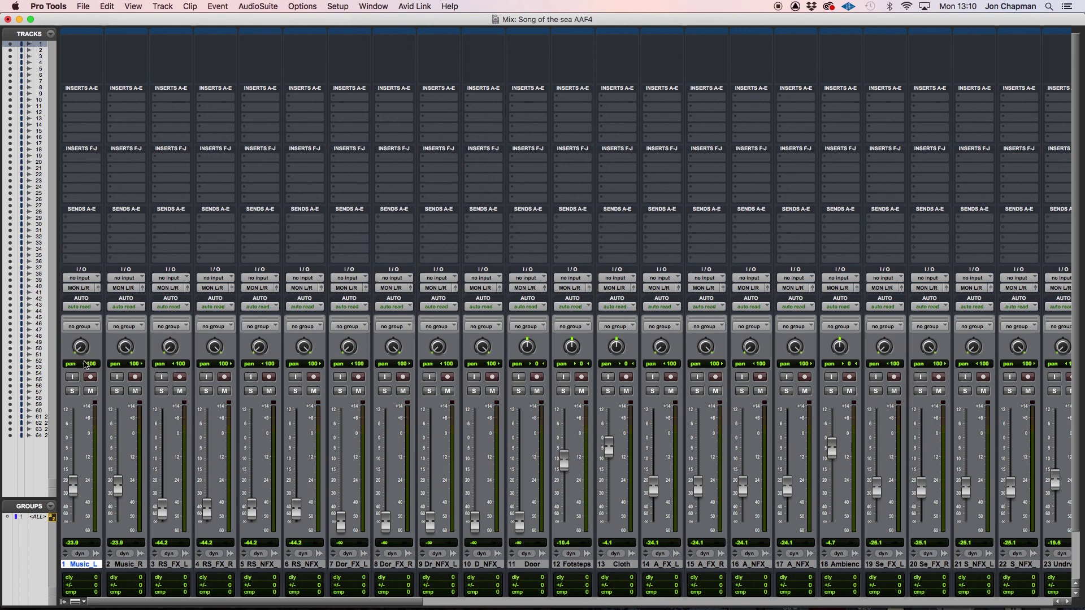
# Check the Music_L, Music_R and Door channel pans and scroll the mixer right.
pyautogui.click(137, 565)
pyautogui.click(85, 564)
pyautogui.click(139, 567)
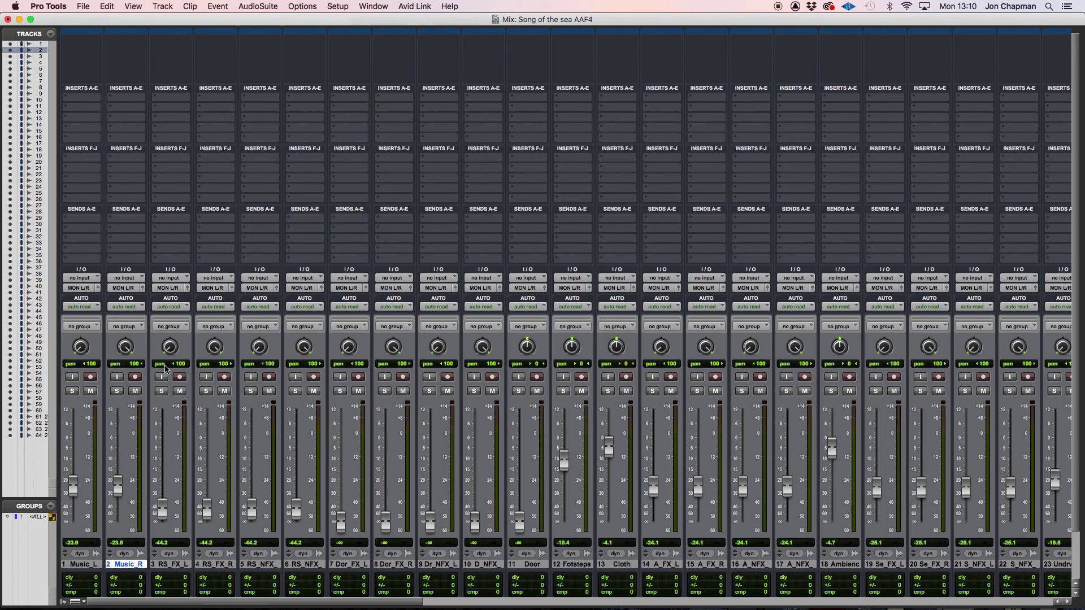
pyautogui.click(538, 564)
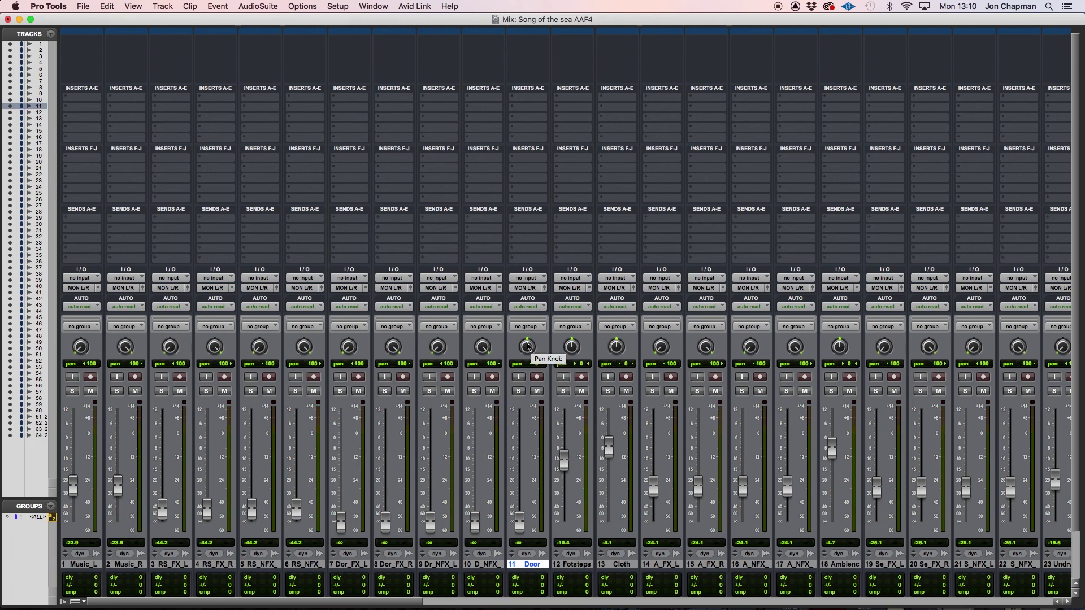
pyautogui.moveTo(356, 603); pyautogui.dragTo(443, 602)
# Return to the Edit window with the Music_L and Music_R tracks at the top.
pyautogui.press('super+equal')
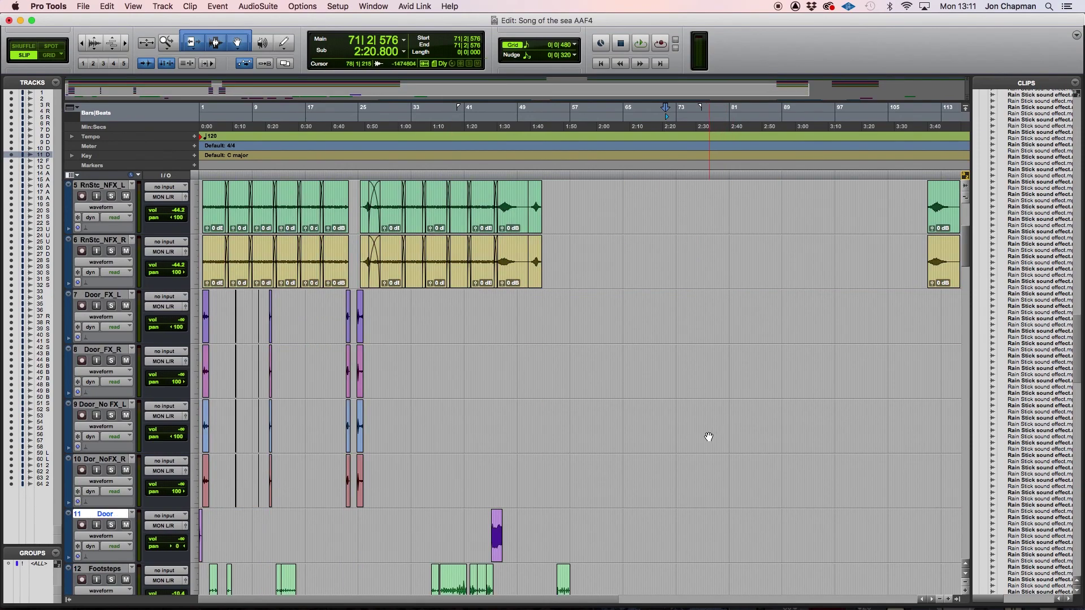
pyautogui.scroll(-15, 709, 436)
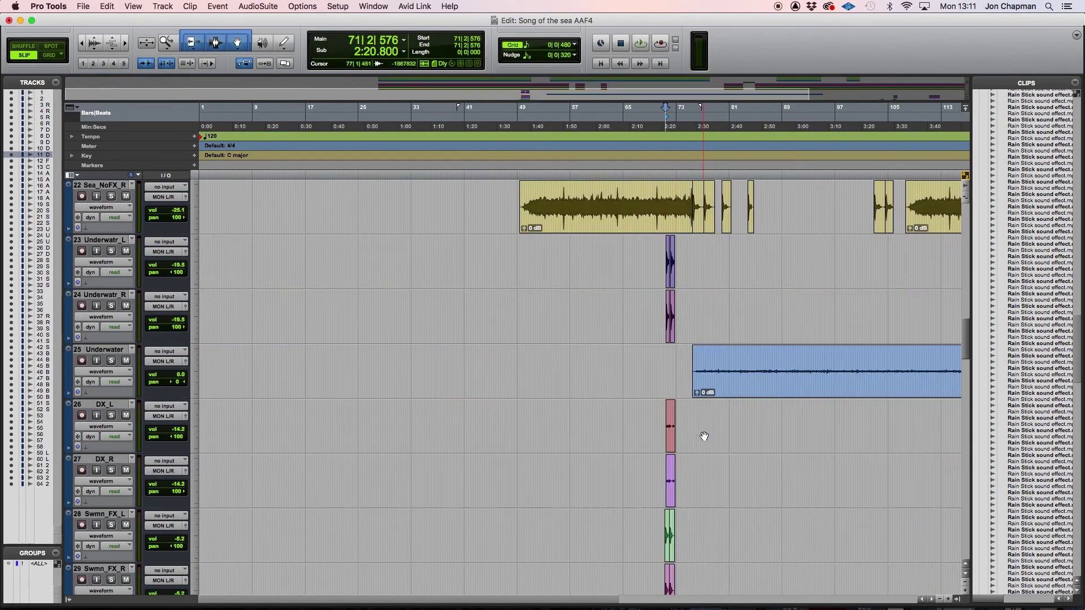
pyautogui.scroll(12, 704, 436)
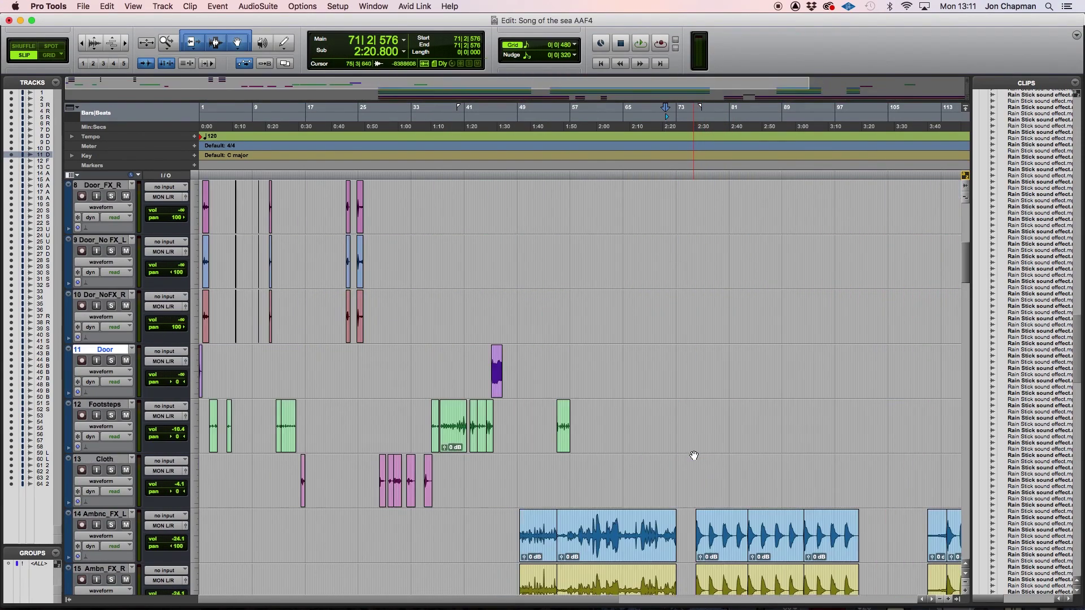
pyautogui.scroll(6, 692, 455)
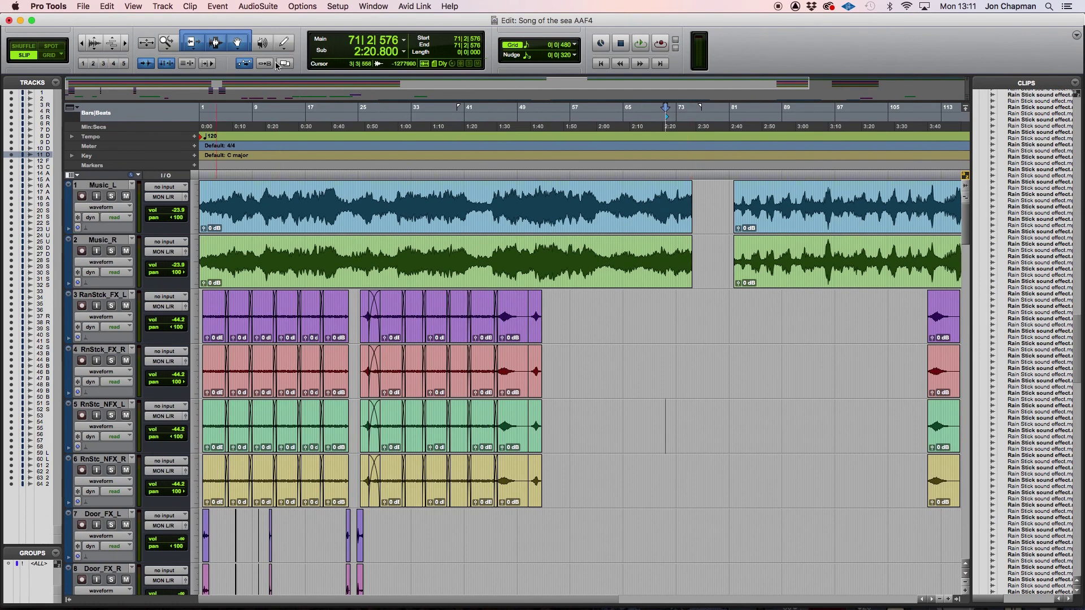